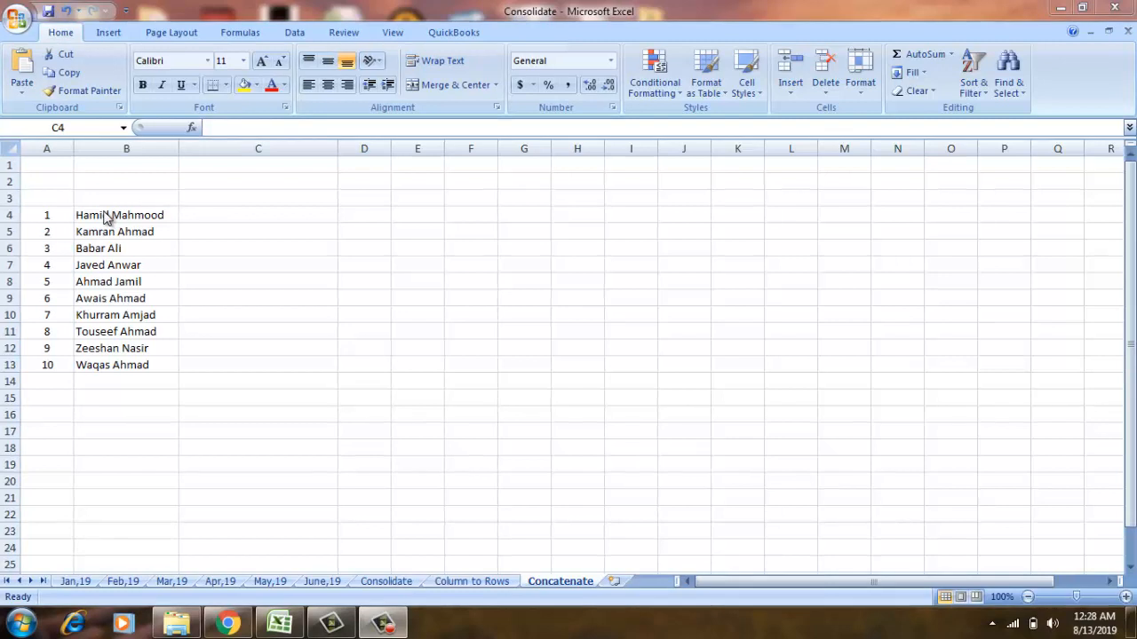
# Review the list of full names in cells B4 to B13.
pyautogui.click(114, 216)
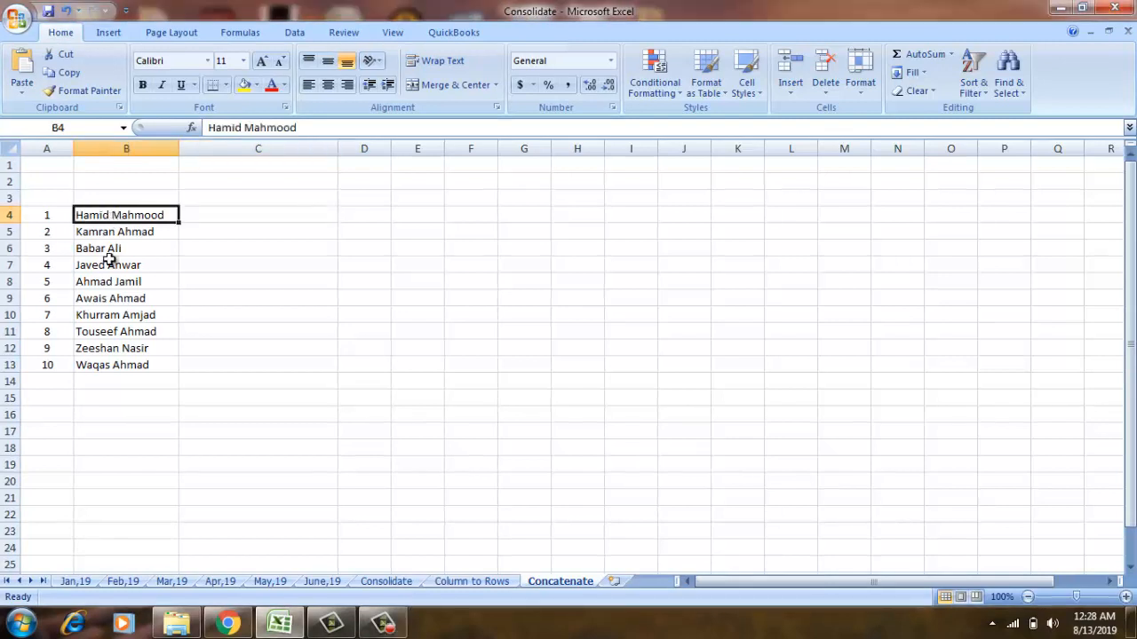
pyautogui.click(112, 232)
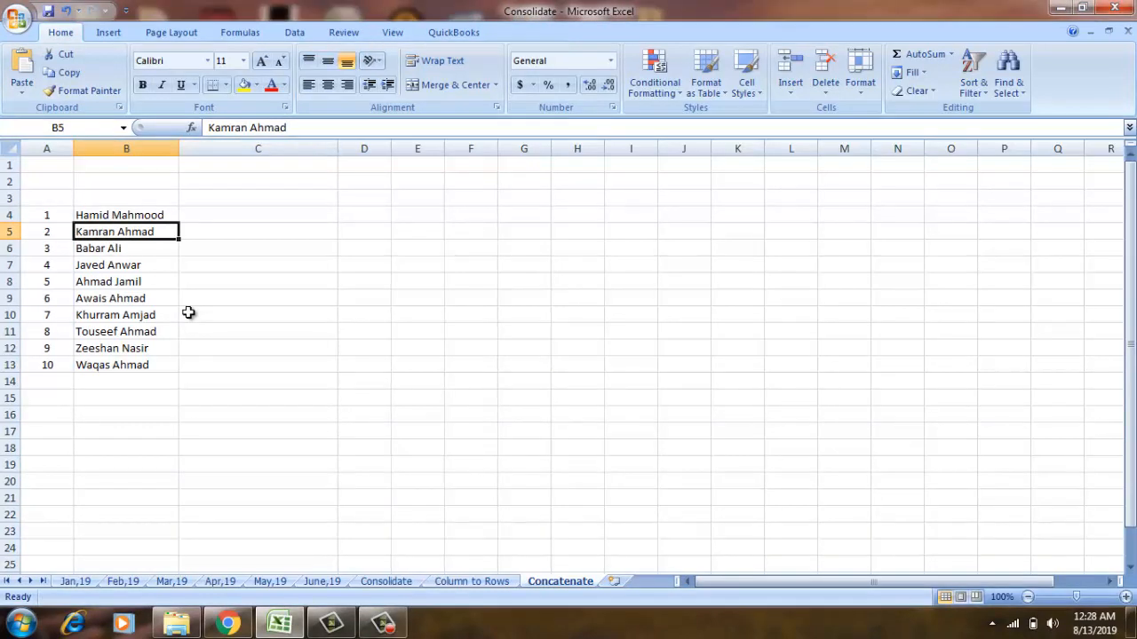
pyautogui.click(106, 215)
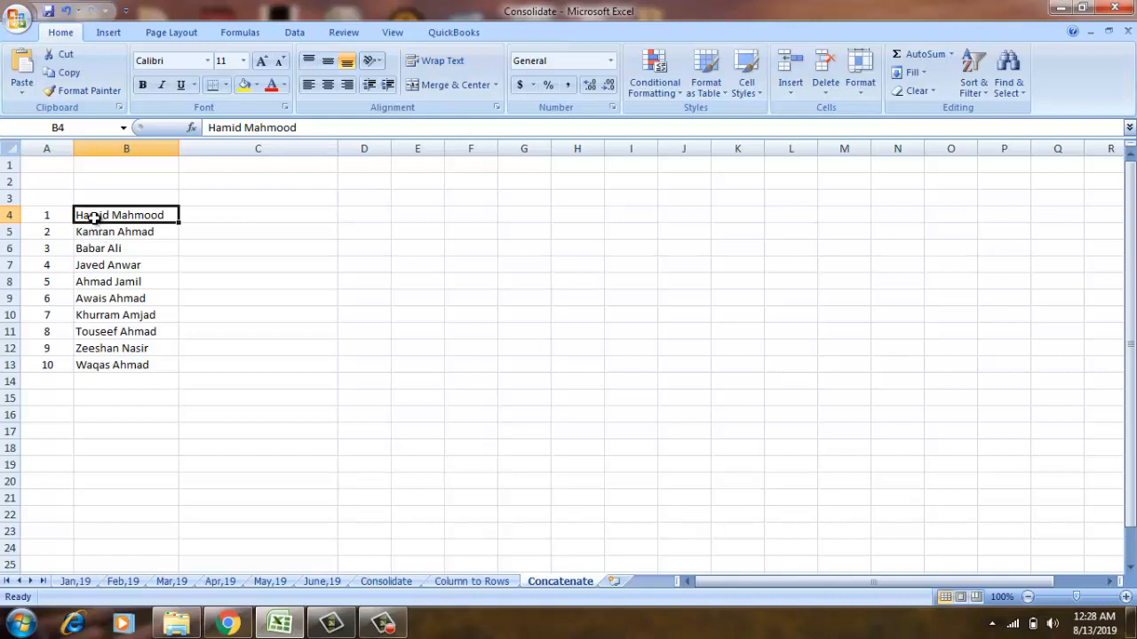
pyautogui.doubleClick(96, 216)
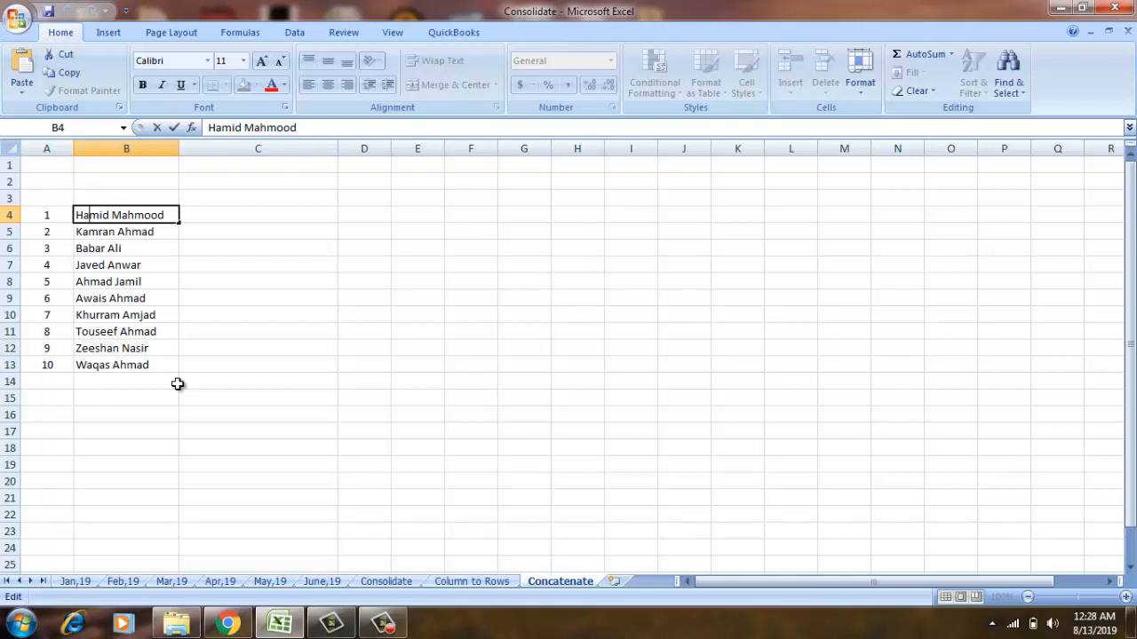
pyautogui.press('Home')
pyautogui.press('Return')
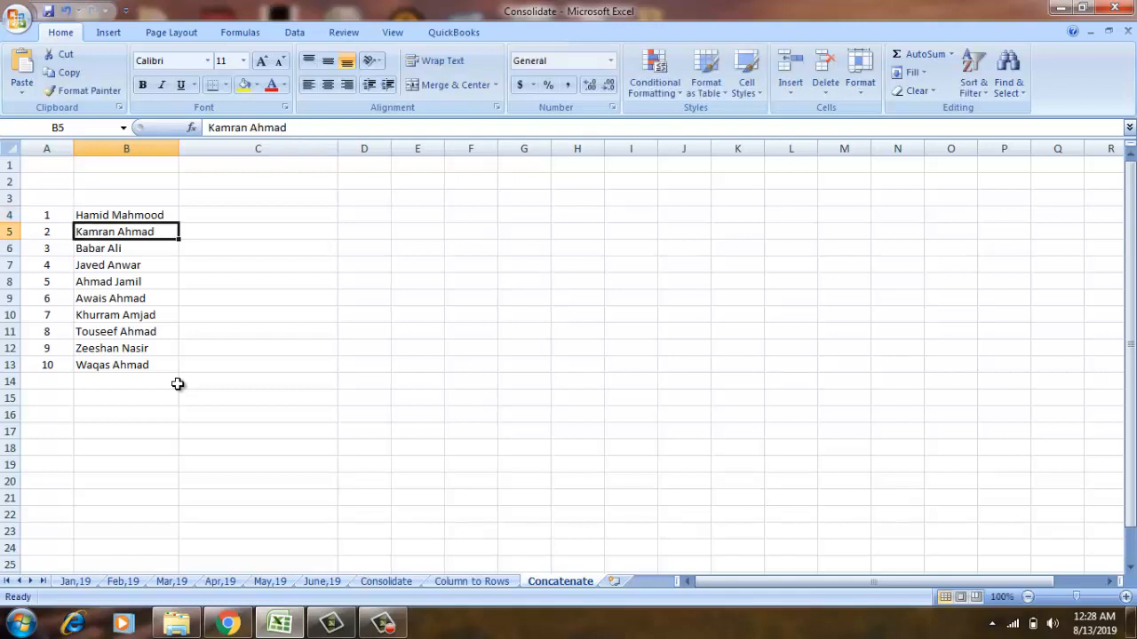
pyautogui.press('Up')
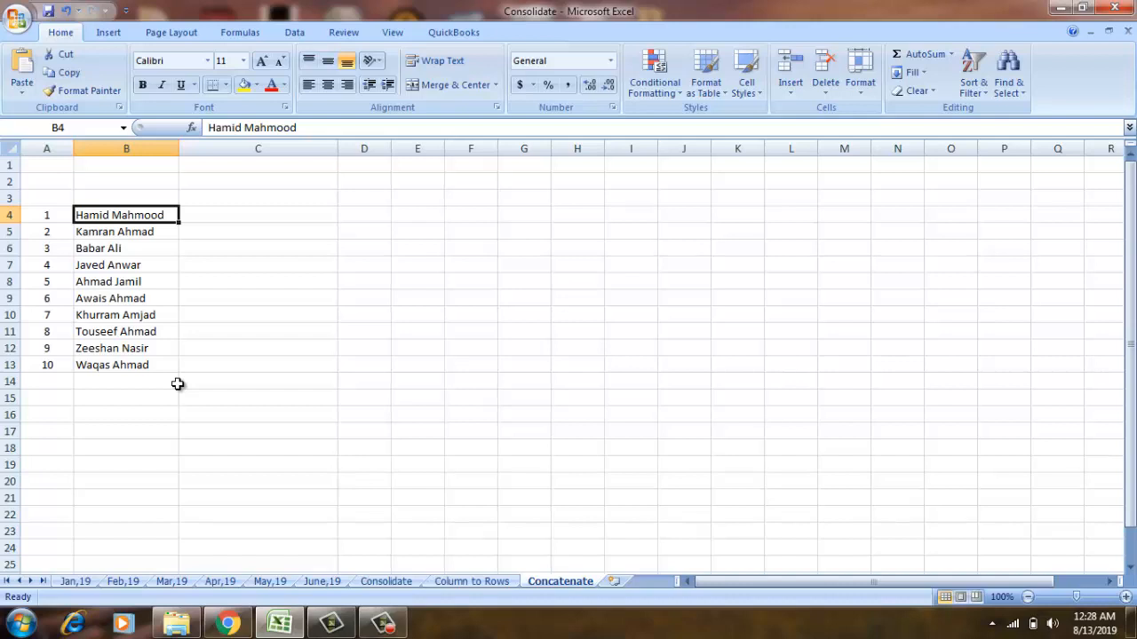
pyautogui.press('Down')
pyautogui.press('Down')
pyautogui.press('Down')
pyautogui.press('Down')
pyautogui.press('Down')
pyautogui.press('Down')
pyautogui.press('Down')
pyautogui.press('Down')
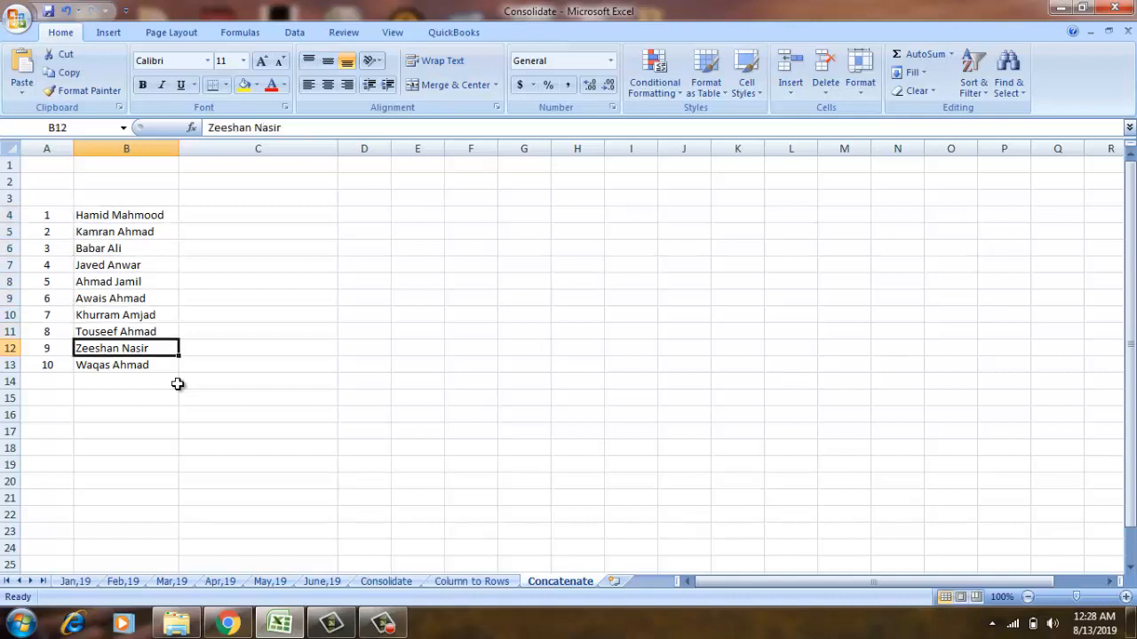
pyautogui.press('Down')
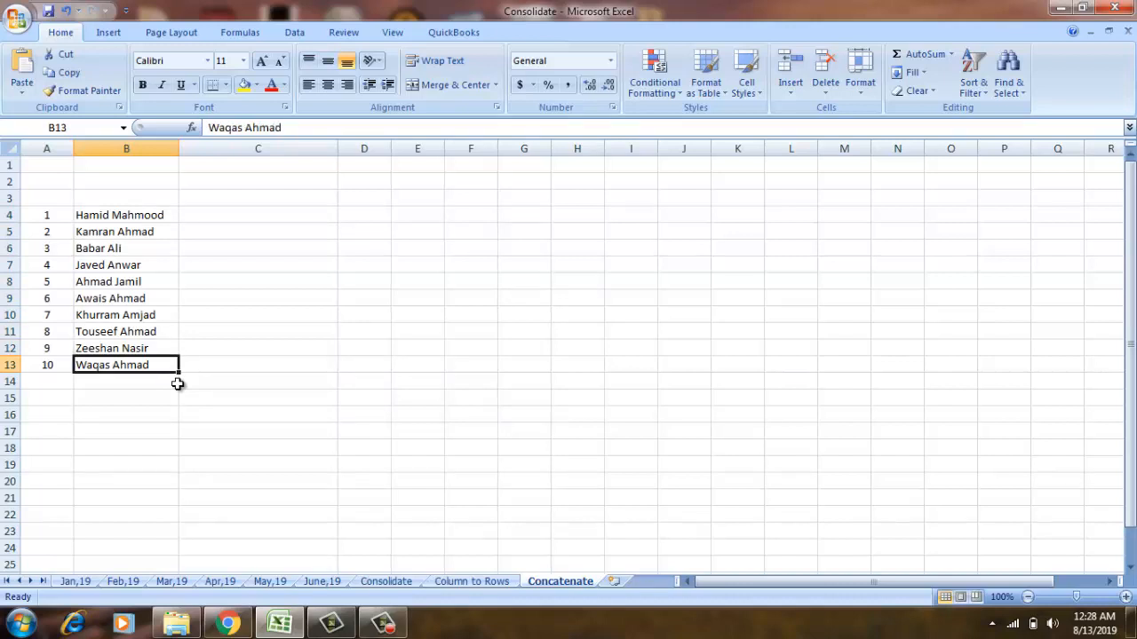
pyautogui.press('Up')
pyautogui.press('Up')
pyautogui.press('Up')
pyautogui.press('Up')
pyautogui.press('Up')
pyautogui.press('Up')
pyautogui.press('Up')
pyautogui.press('Up')
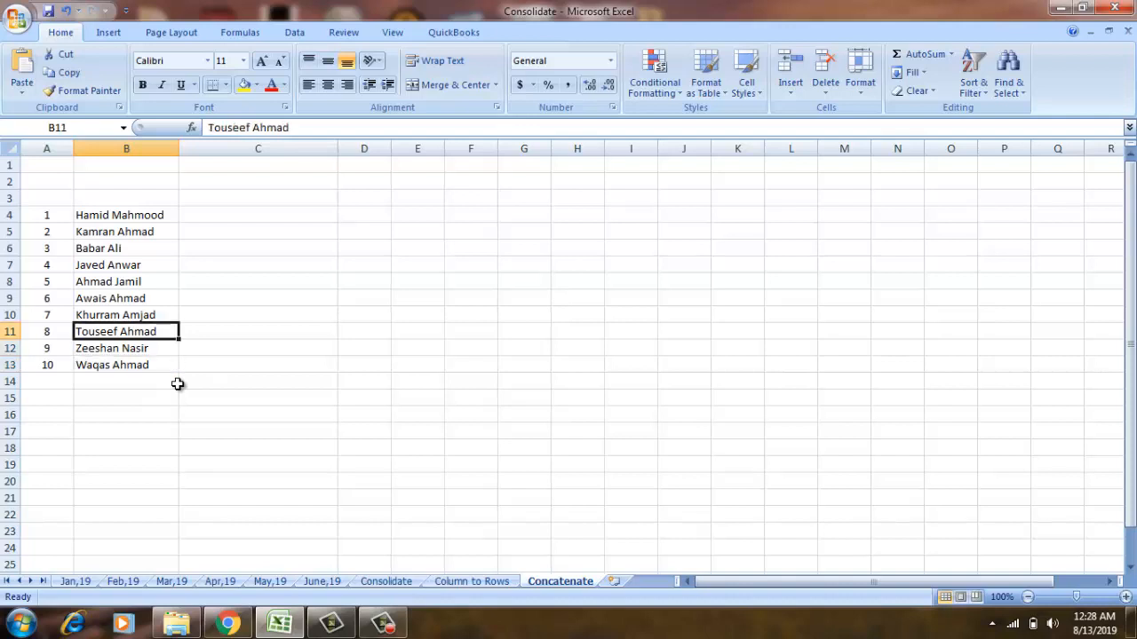
pyautogui.press('Up')
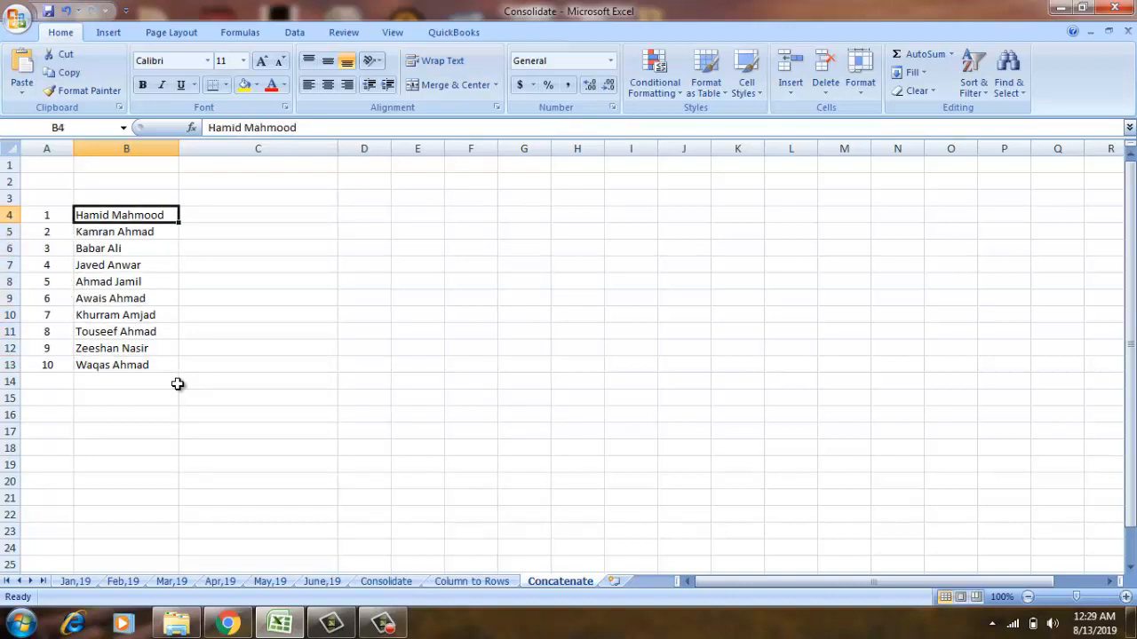
# Search for the concatenate function and insert CONCATENATE into cell C4.
pyautogui.press('Right')
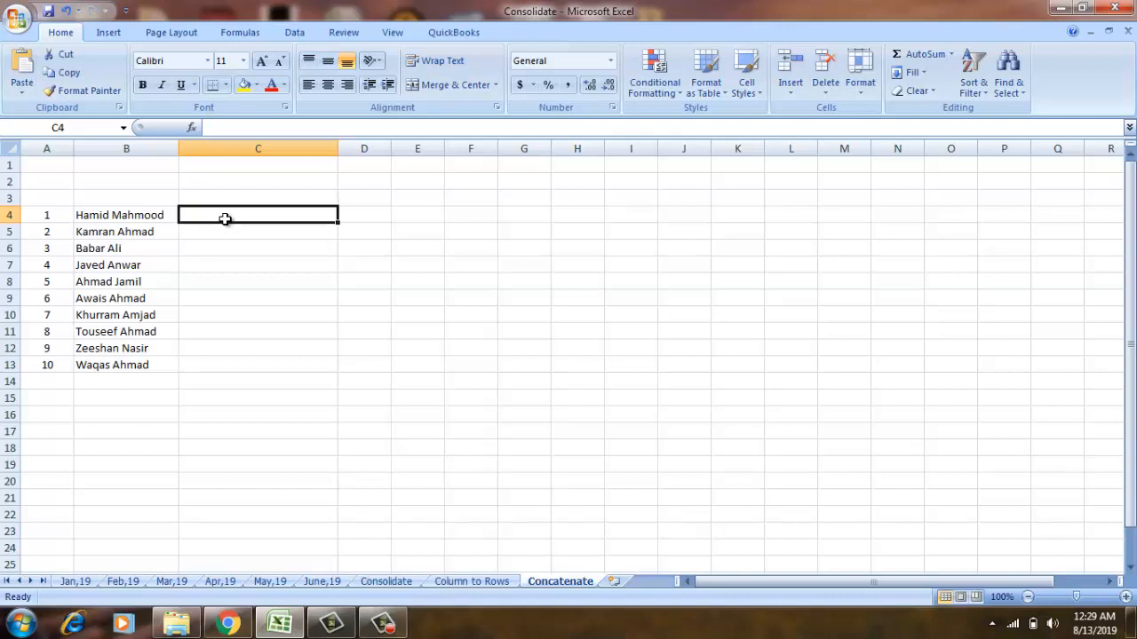
pyautogui.click(193, 130)
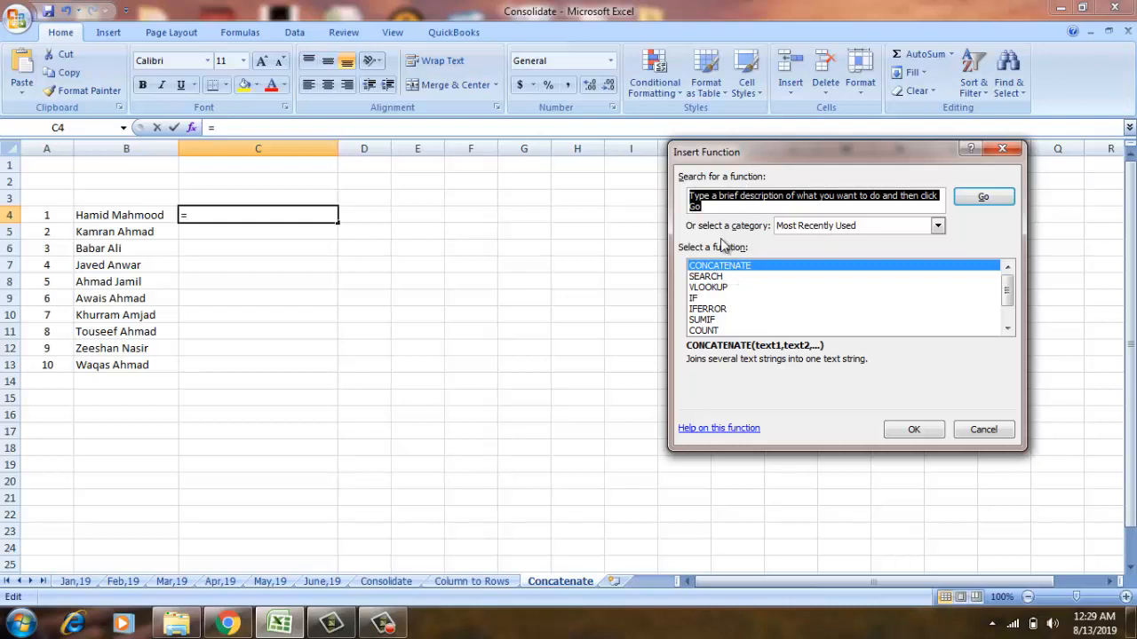
pyautogui.press('BackSpace')
pyautogui.write('c')
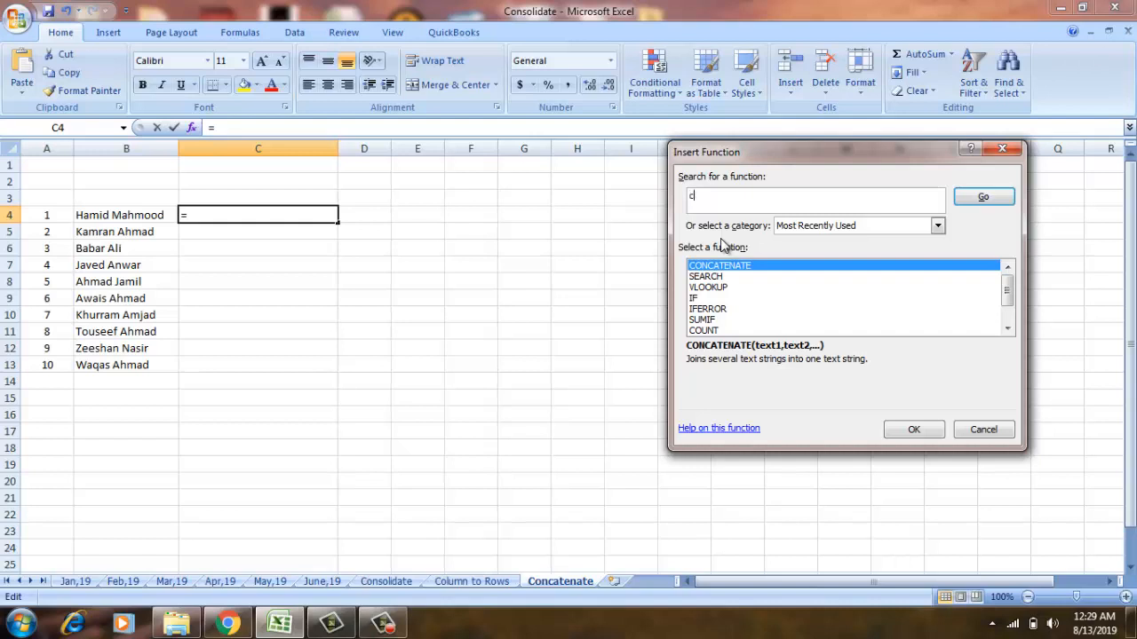
pyautogui.write('oncatenate')
pyautogui.press('Return')
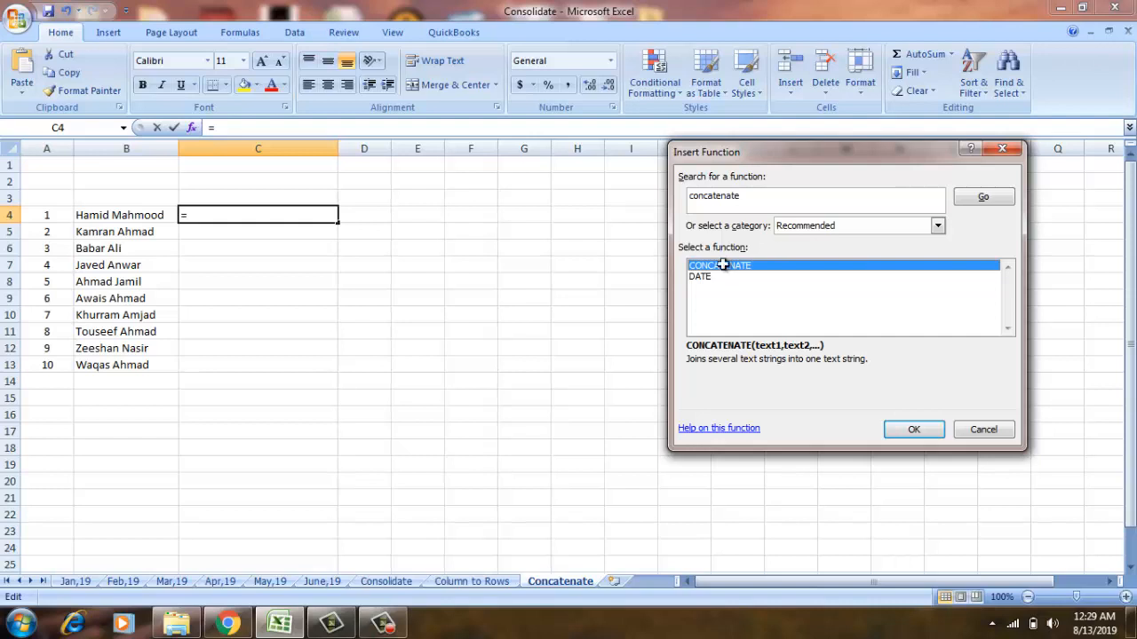
pyautogui.doubleClick(723, 265)
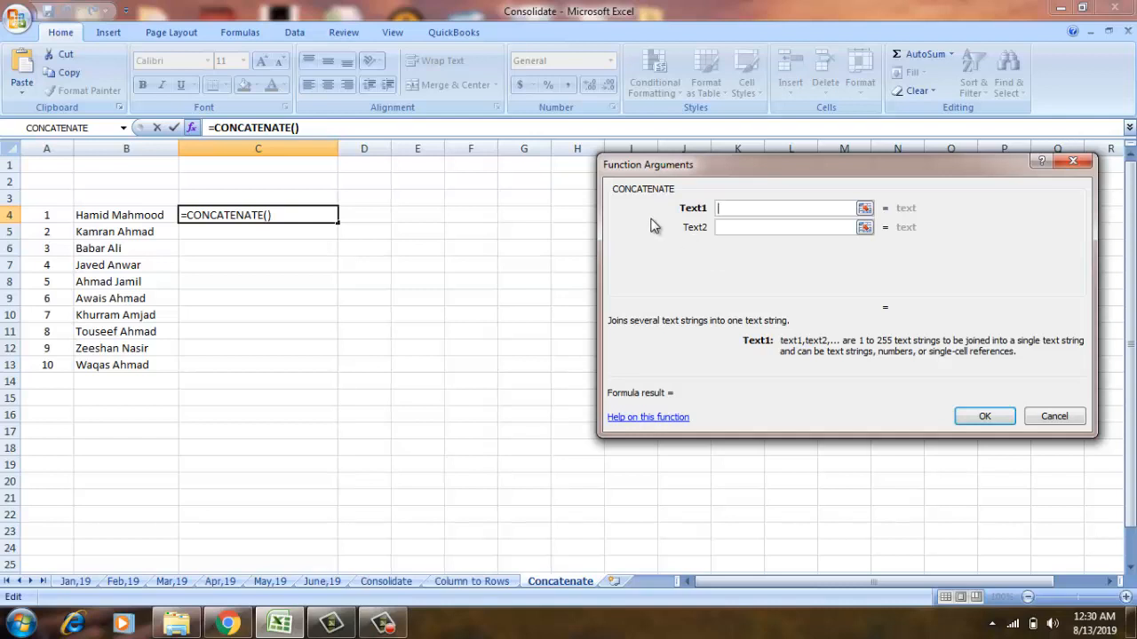
# Complete the C4 formula with "Mr. " including a trailing space as the first text and cell B4 as the second.
pyautogui.write('Mr.')
pyautogui.click(741, 226)
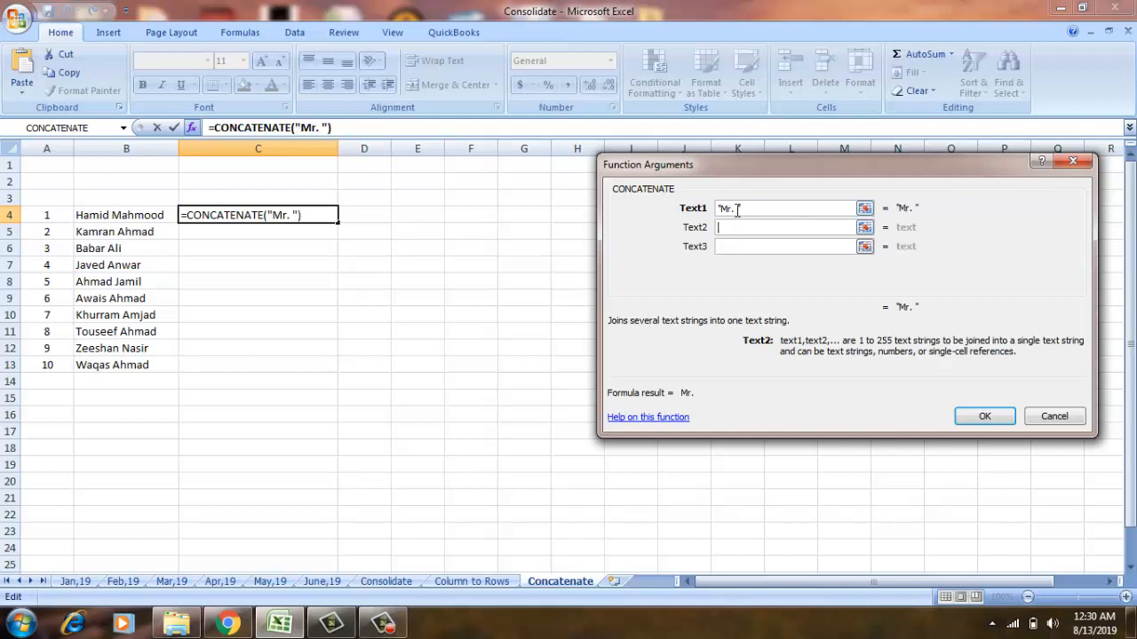
pyautogui.click(733, 210)
pyautogui.click(135, 213)
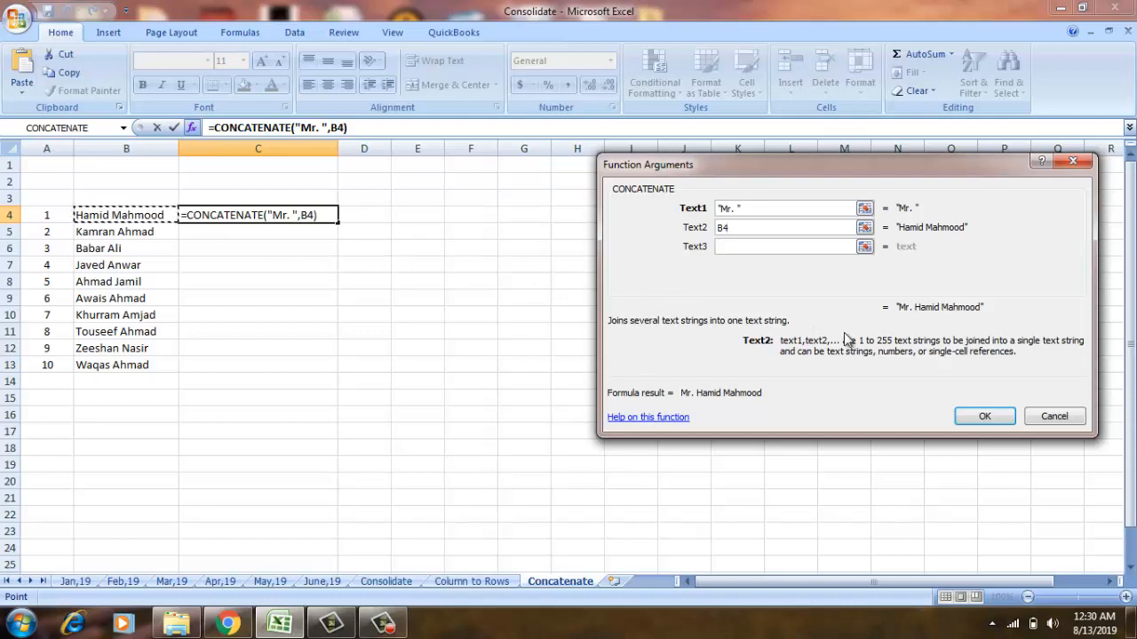
pyautogui.click(971, 416)
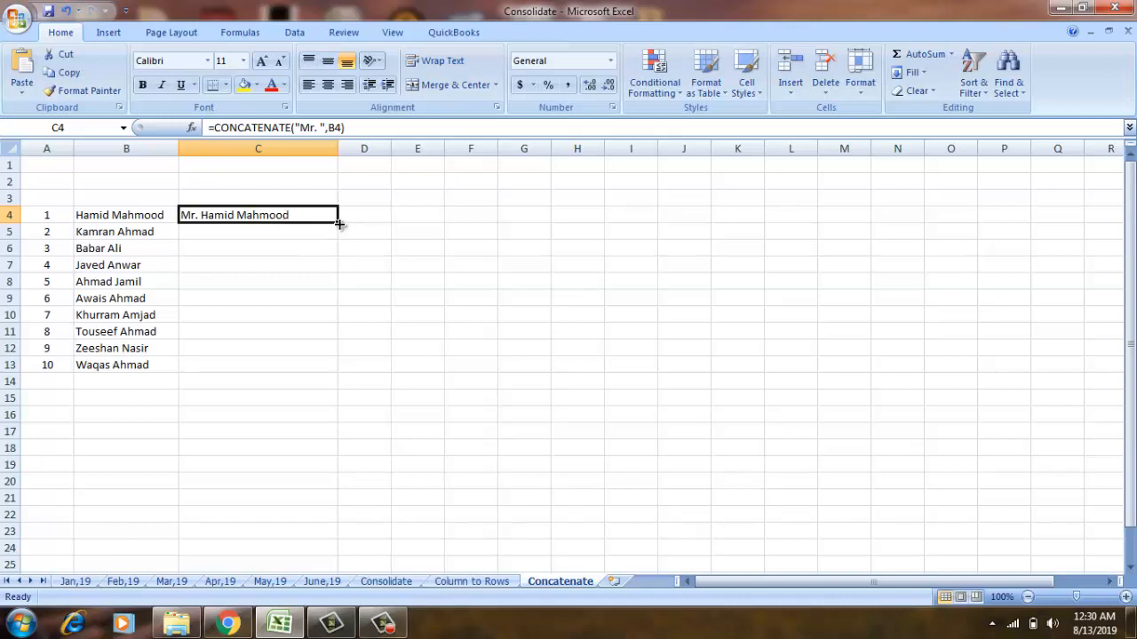
# Fill the C4 formula down through C13 and check the copied formulas in column C.
pyautogui.moveTo(338, 225); pyautogui.dragTo(316, 375)
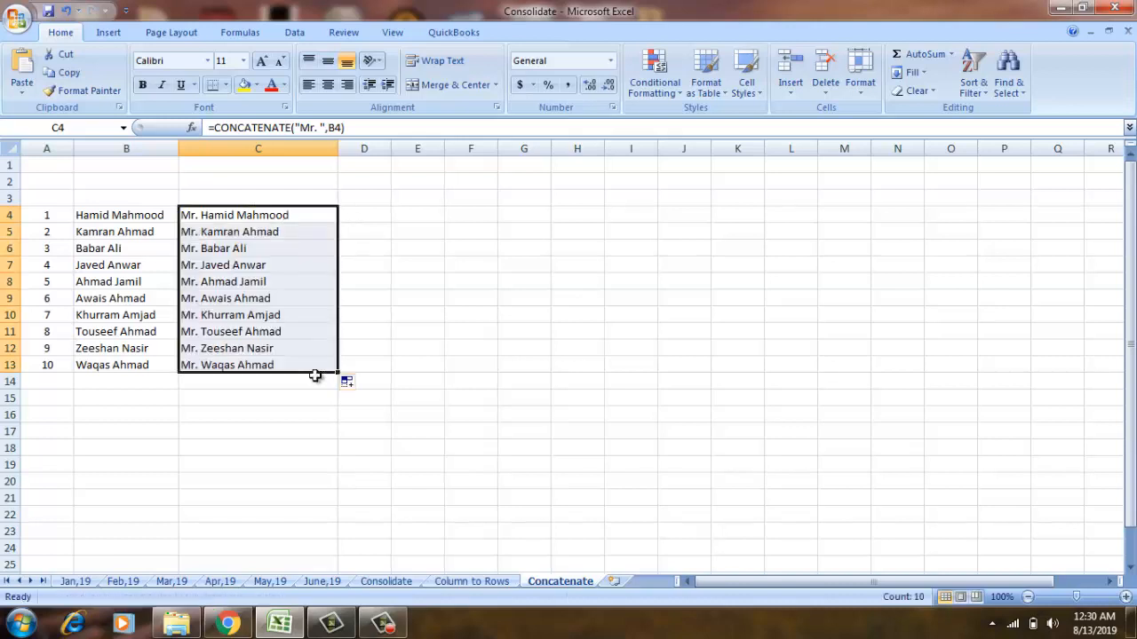
pyautogui.click(372, 346)
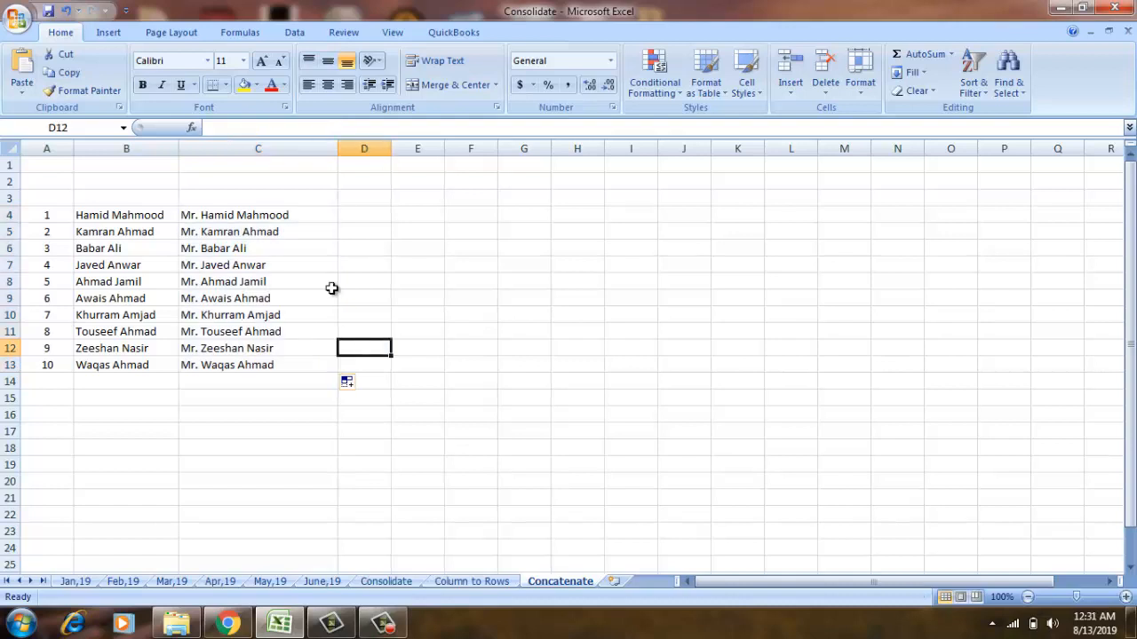
pyautogui.click(229, 281)
pyautogui.click(248, 248)
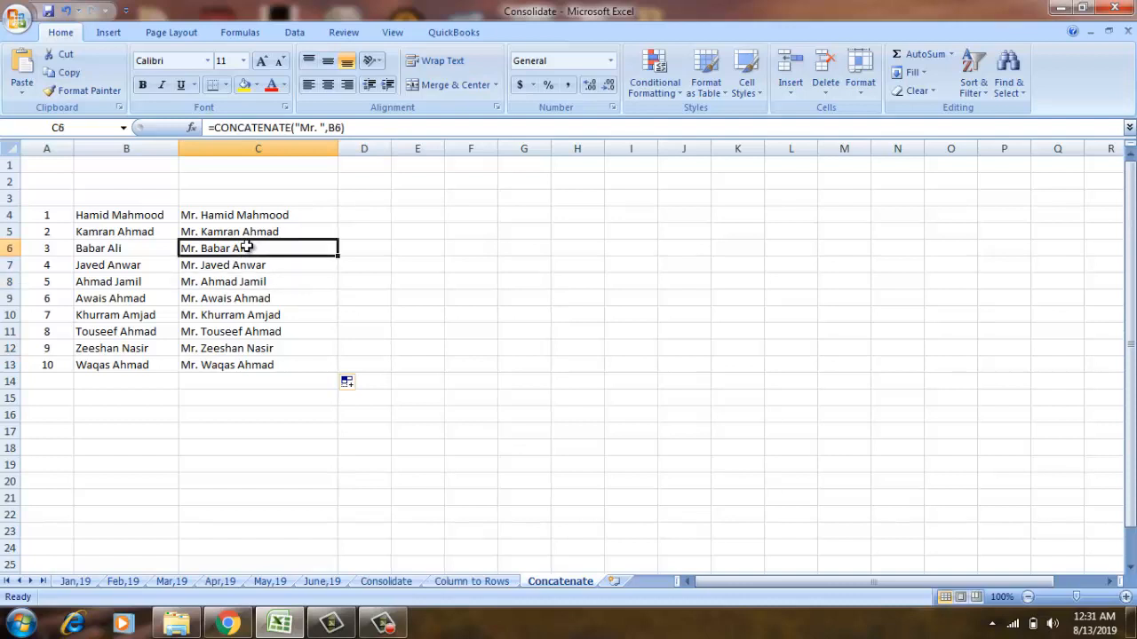
pyautogui.click(304, 215)
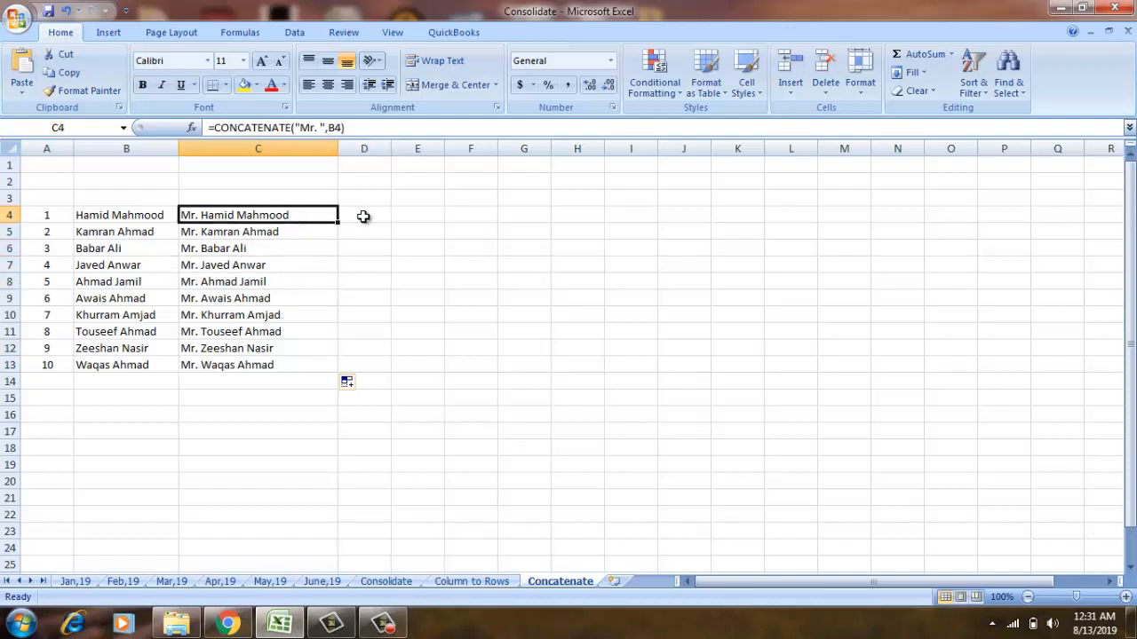
# Widen column D and insert the CONCATENATE function into cell D4.
pyautogui.click(365, 216)
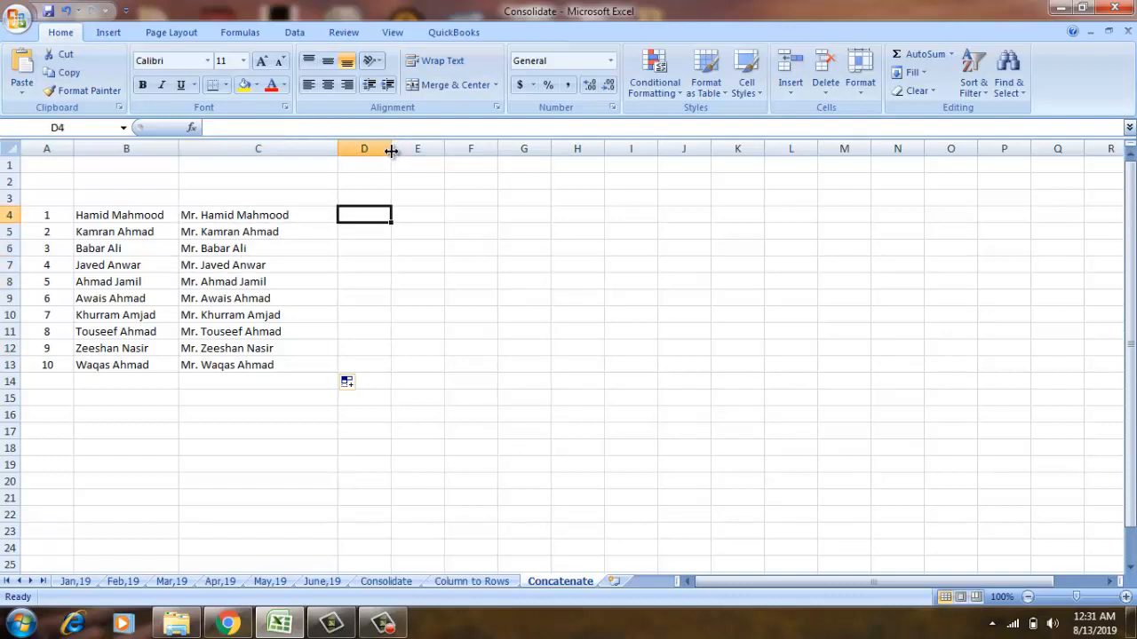
pyautogui.moveTo(391, 150); pyautogui.dragTo(482, 156)
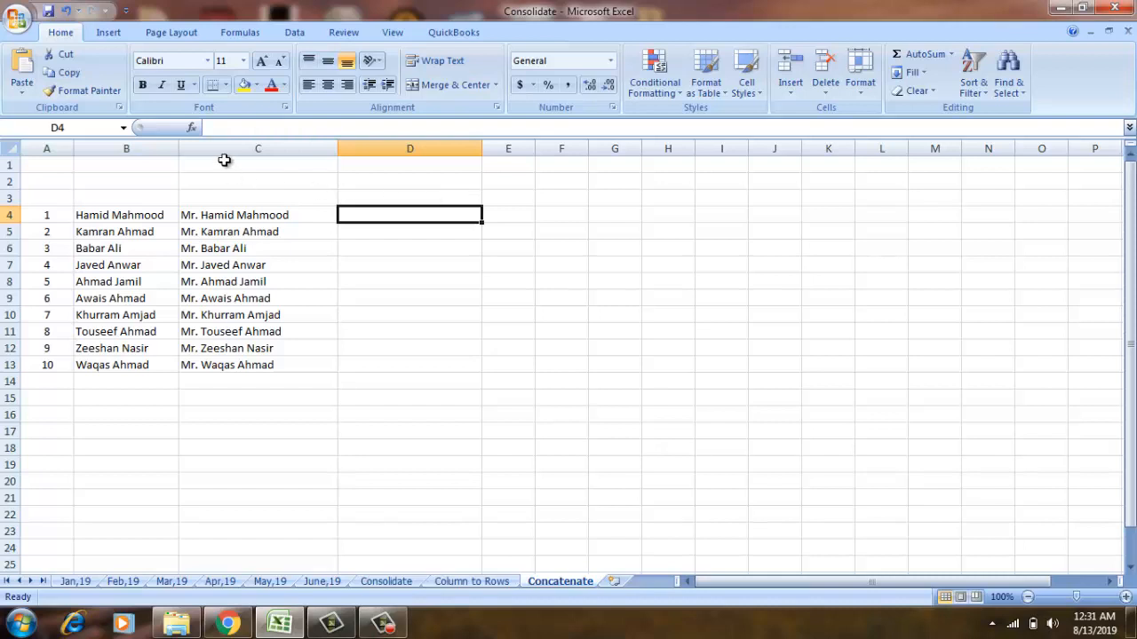
pyautogui.click(193, 129)
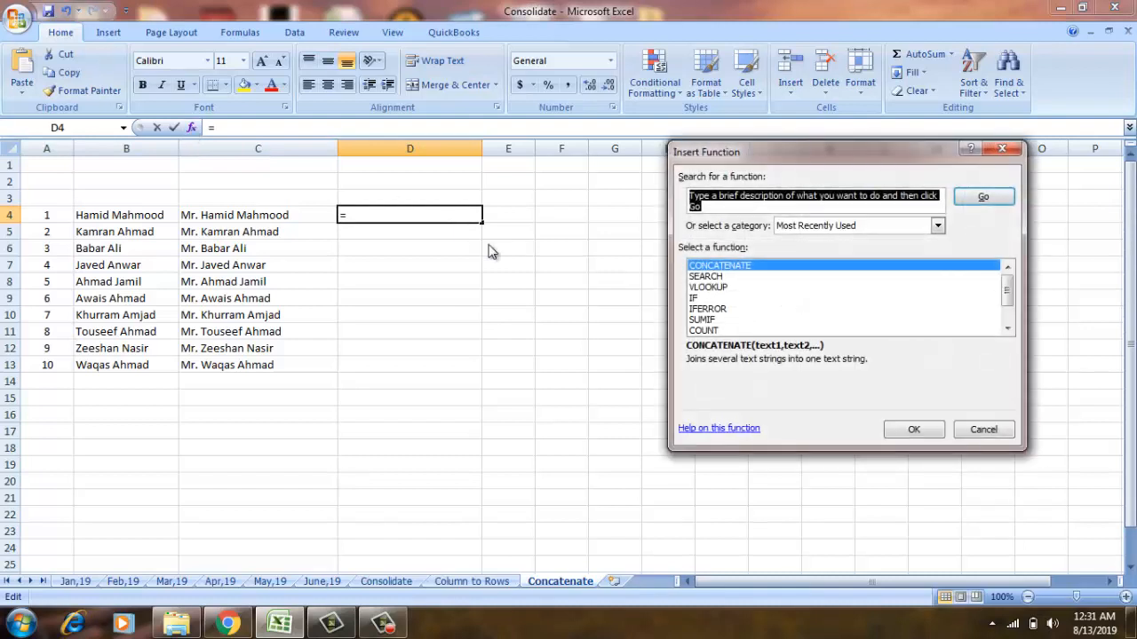
pyautogui.doubleClick(710, 266)
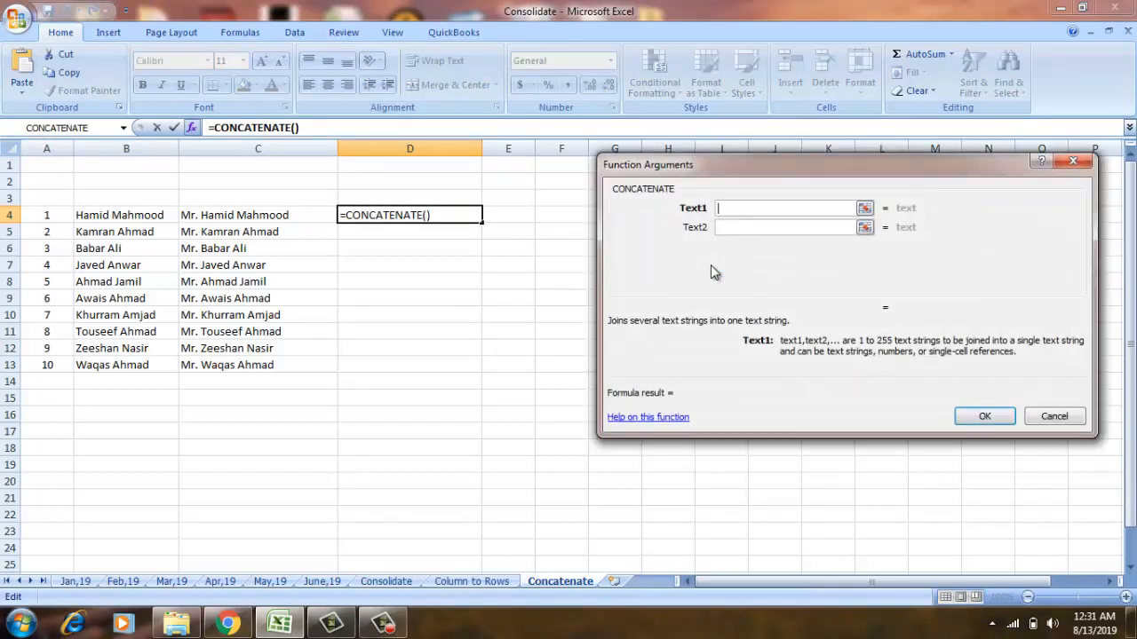
# Complete the D4 formula with "Mr. " as the first text, cell B4 as the second and a surname as the third.
pyautogui.write('Mr.')
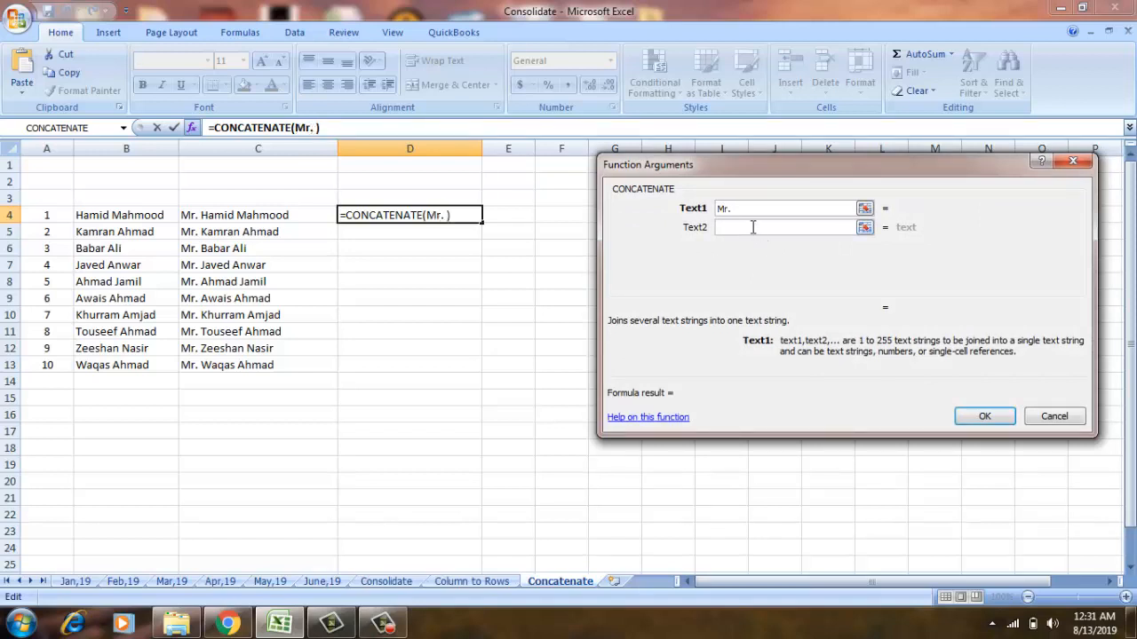
pyautogui.click(753, 228)
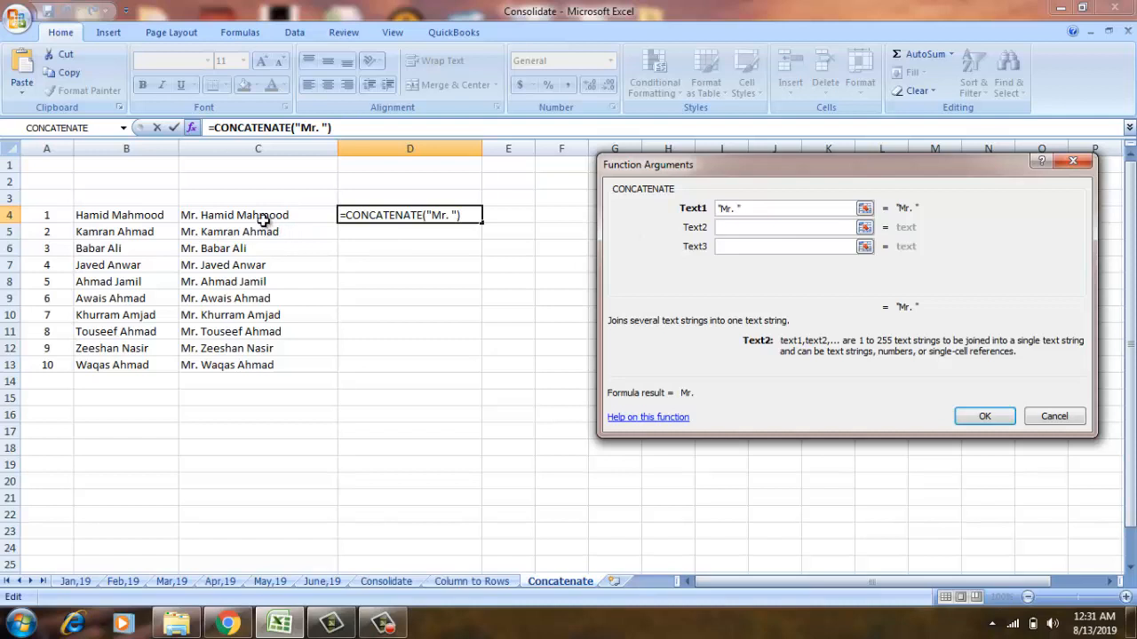
pyautogui.click(122, 215)
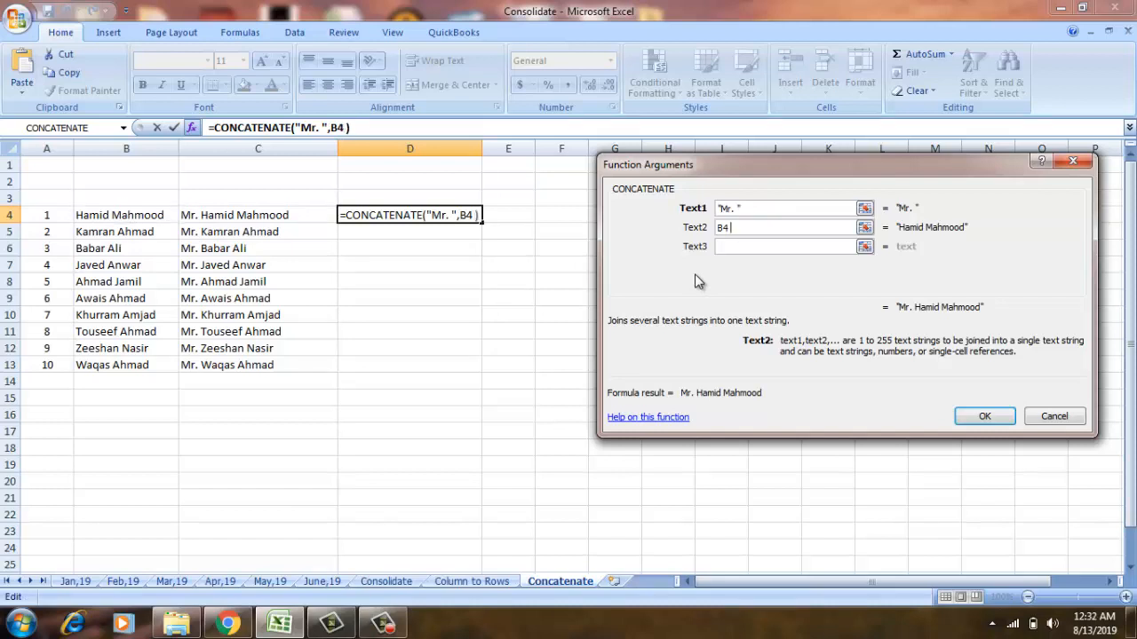
pyautogui.click(737, 248)
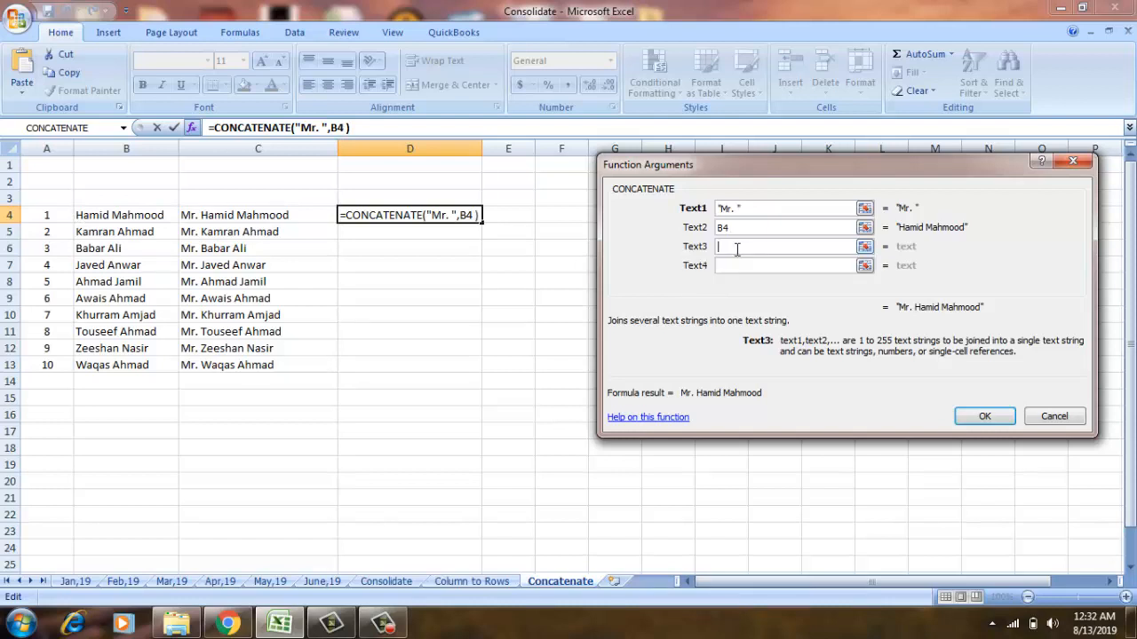
pyautogui.write('Khan')
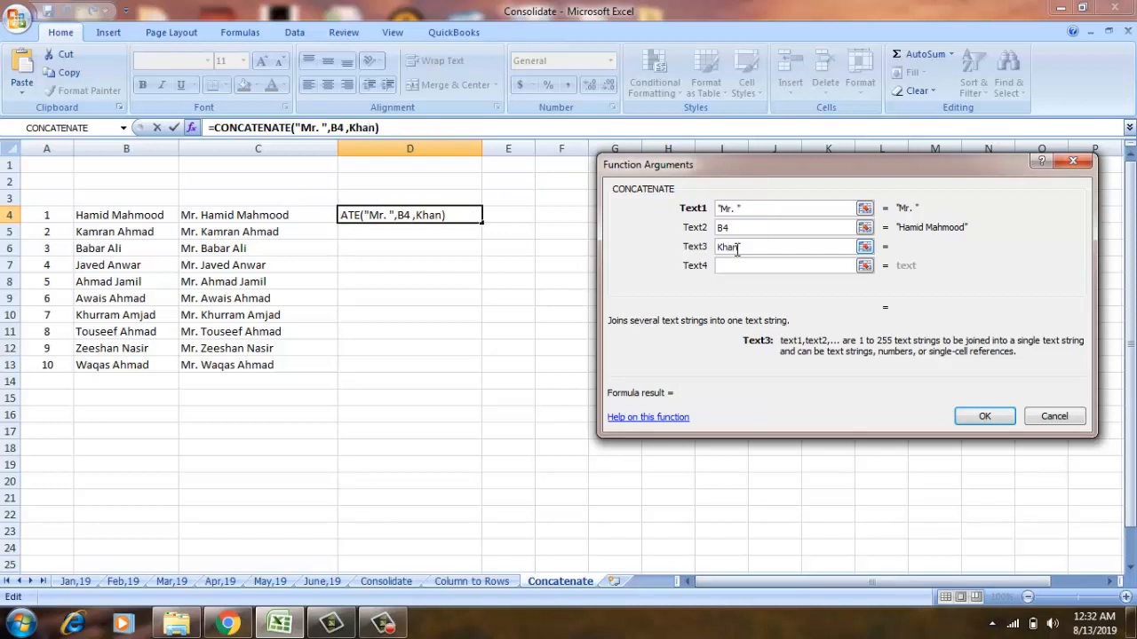
pyautogui.click(984, 416)
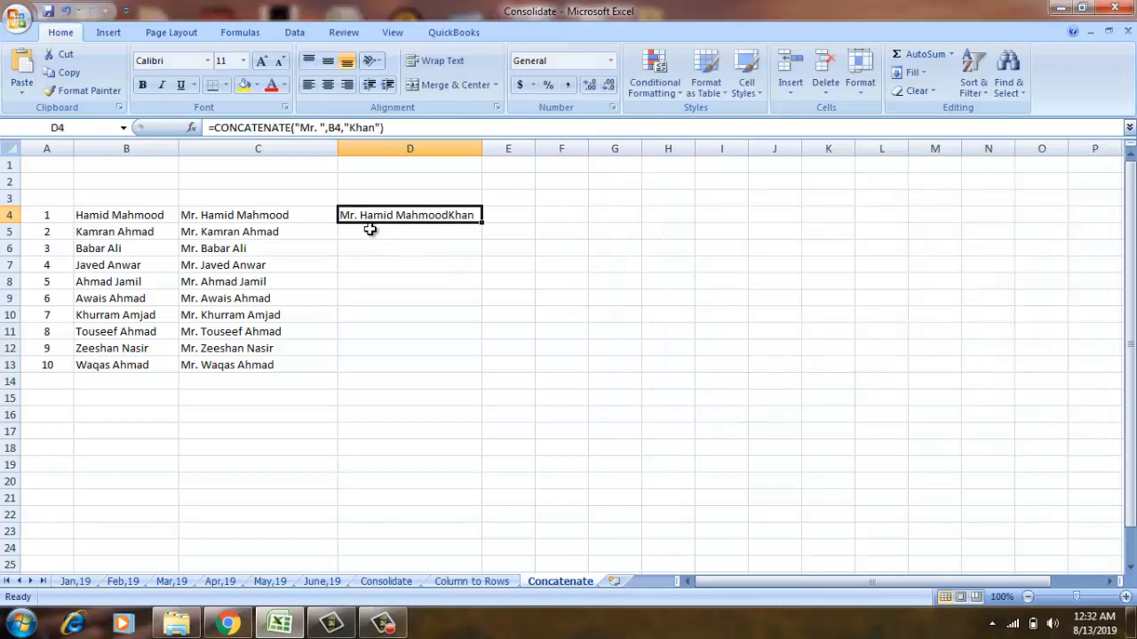
# Edit the D4 formula to add a space before the surname inside its quotation marks.
pyautogui.doubleClick(468, 221)
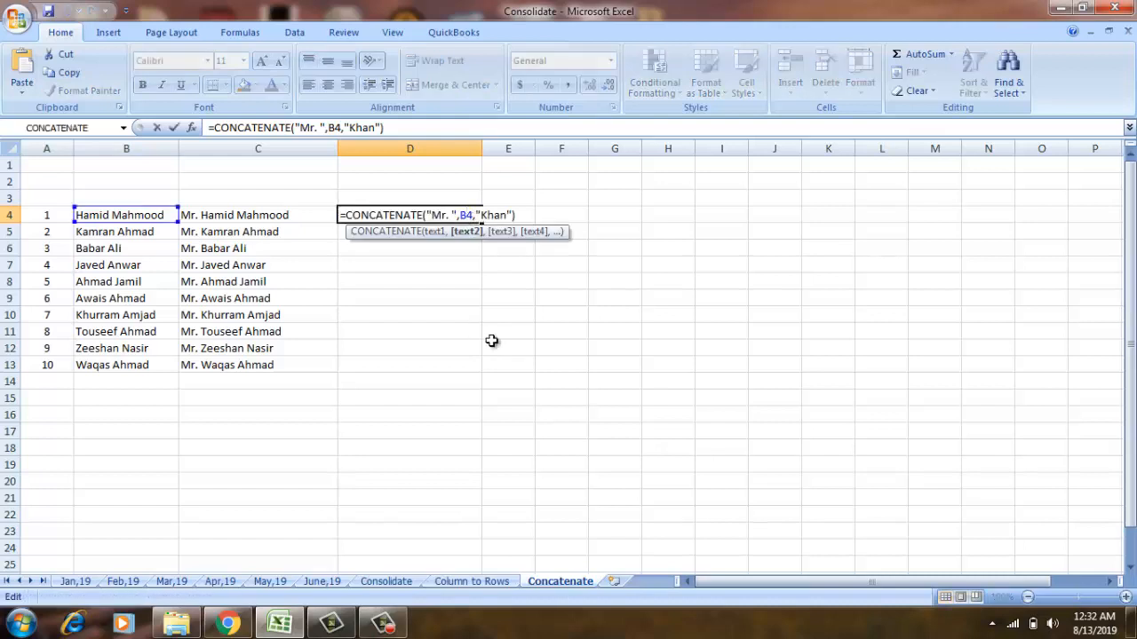
pyautogui.press('Right')
pyautogui.press('Right')
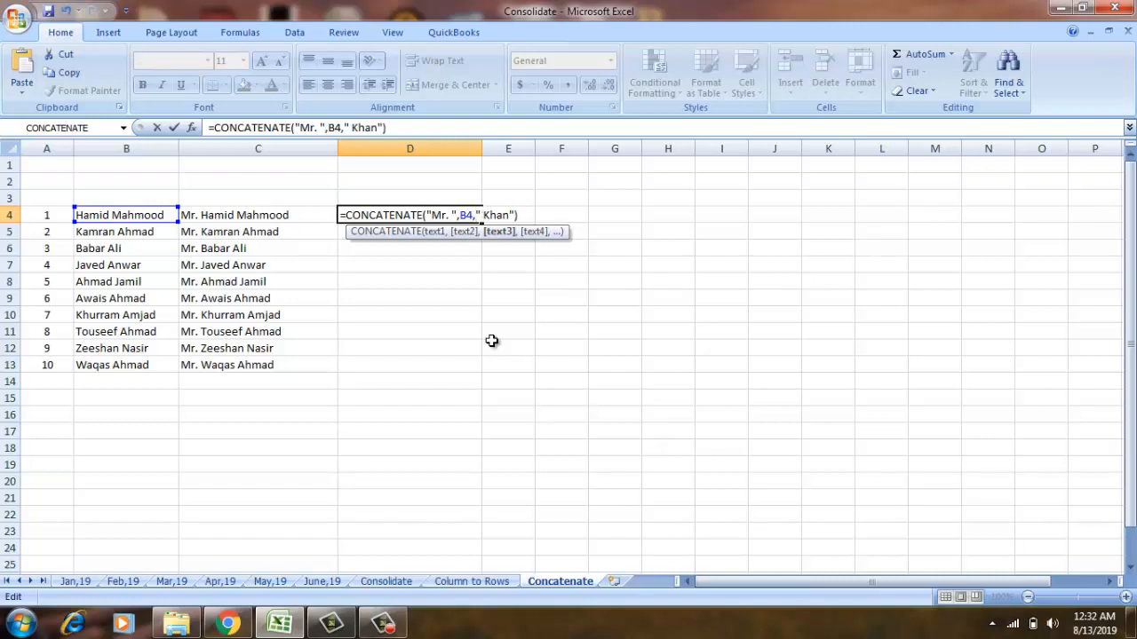
pyautogui.press('Return')
pyautogui.press('Up')
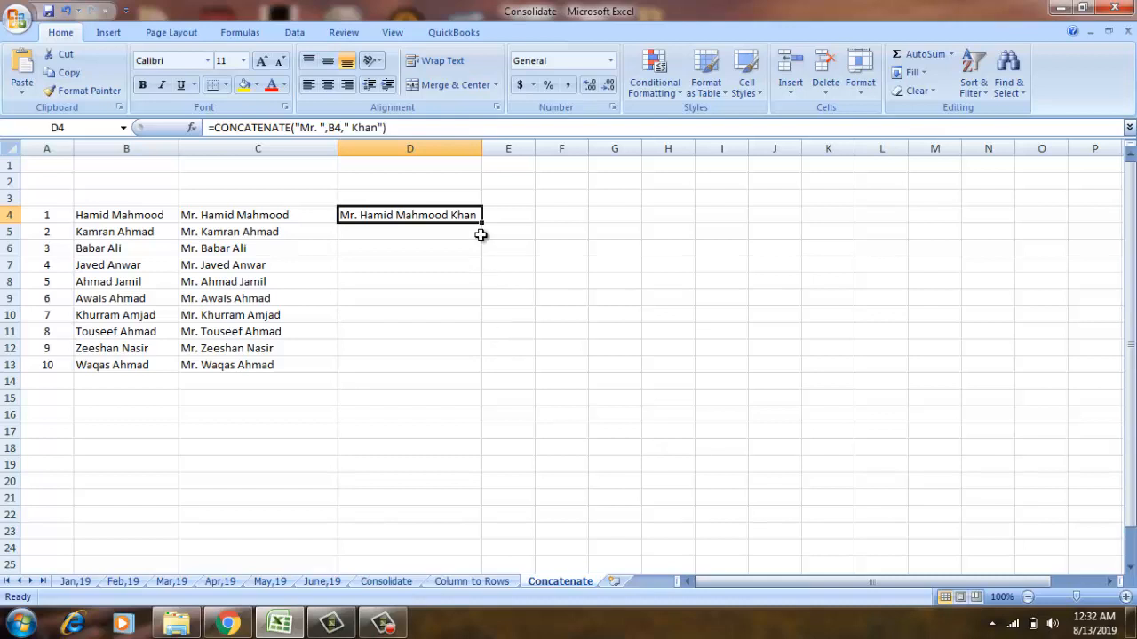
# Fill the D4 formula down through D13 and check the formulas in D5 and D4.
pyautogui.moveTo(481, 223); pyautogui.dragTo(469, 372)
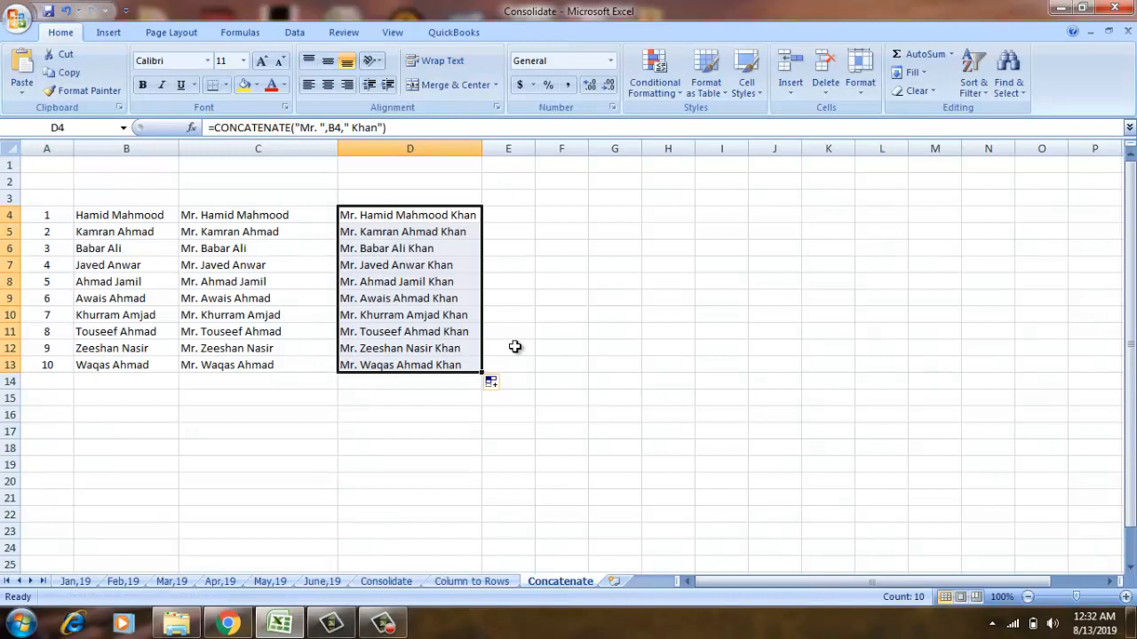
pyautogui.click(358, 227)
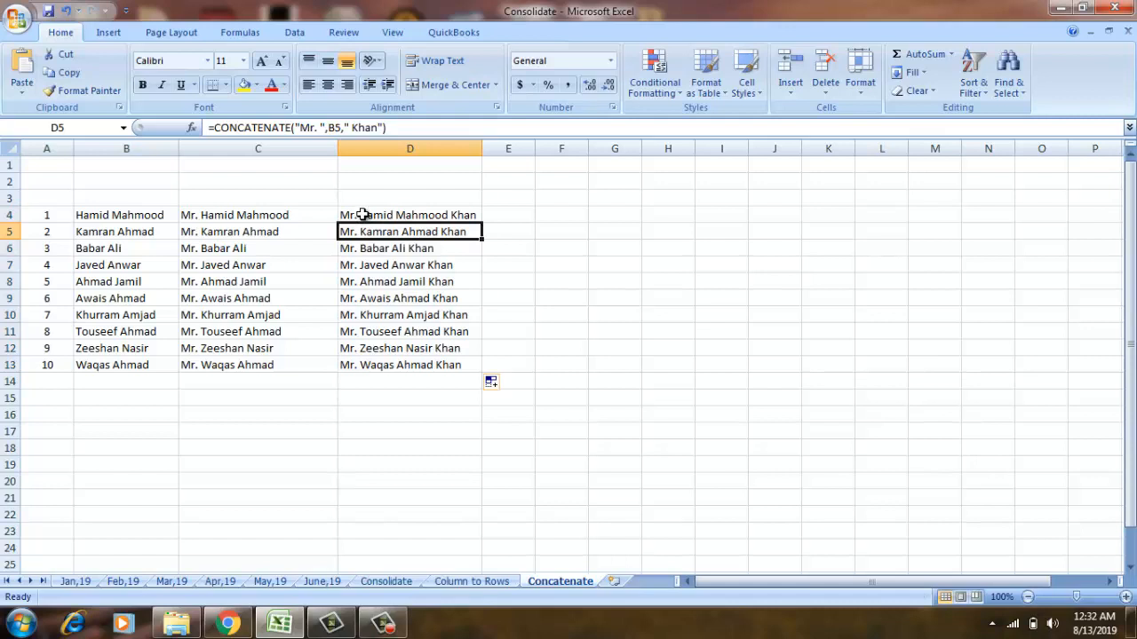
pyautogui.click(363, 215)
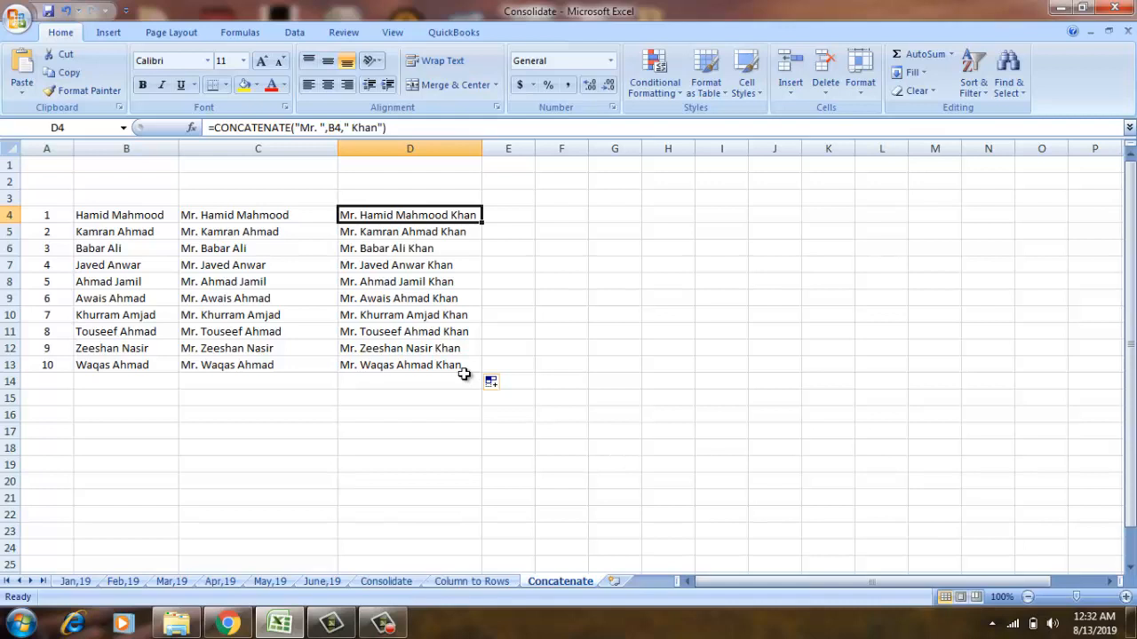
# Widen column E and insert the CONCATENATE function into cell E4.
pyautogui.click(517, 217)
pyautogui.moveTo(534, 149); pyautogui.dragTo(629, 170)
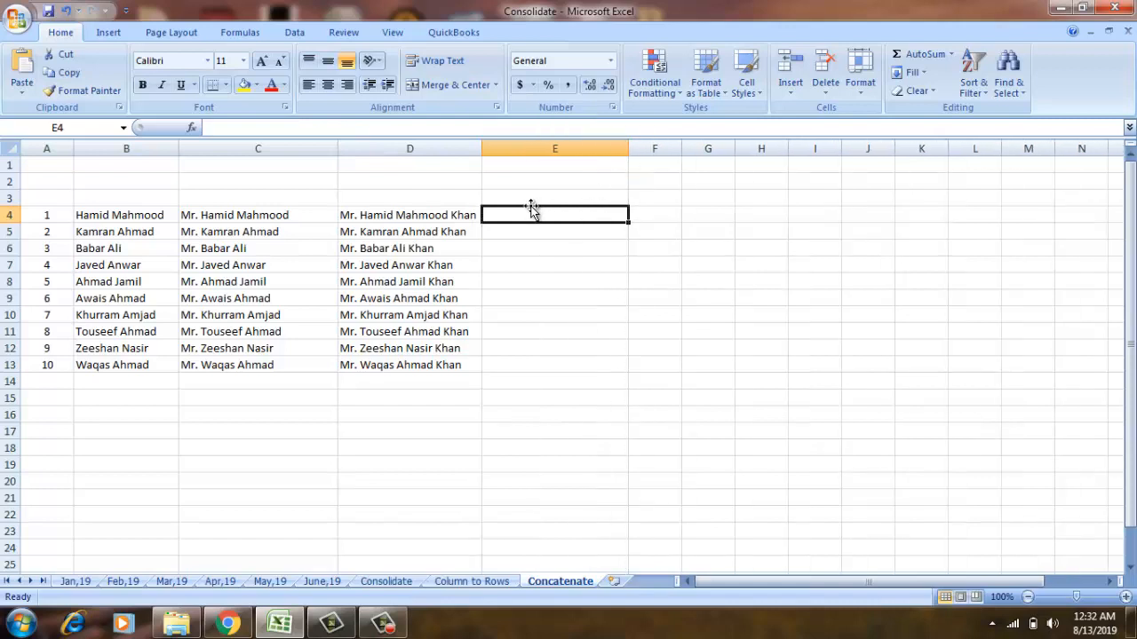
pyautogui.click(192, 129)
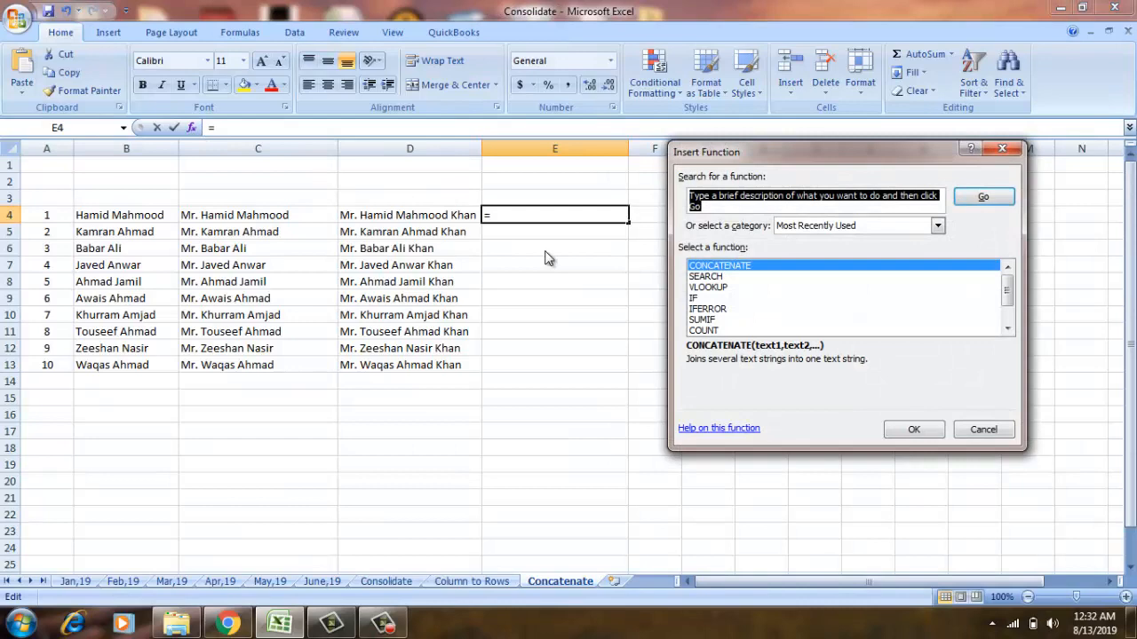
pyautogui.doubleClick(709, 269)
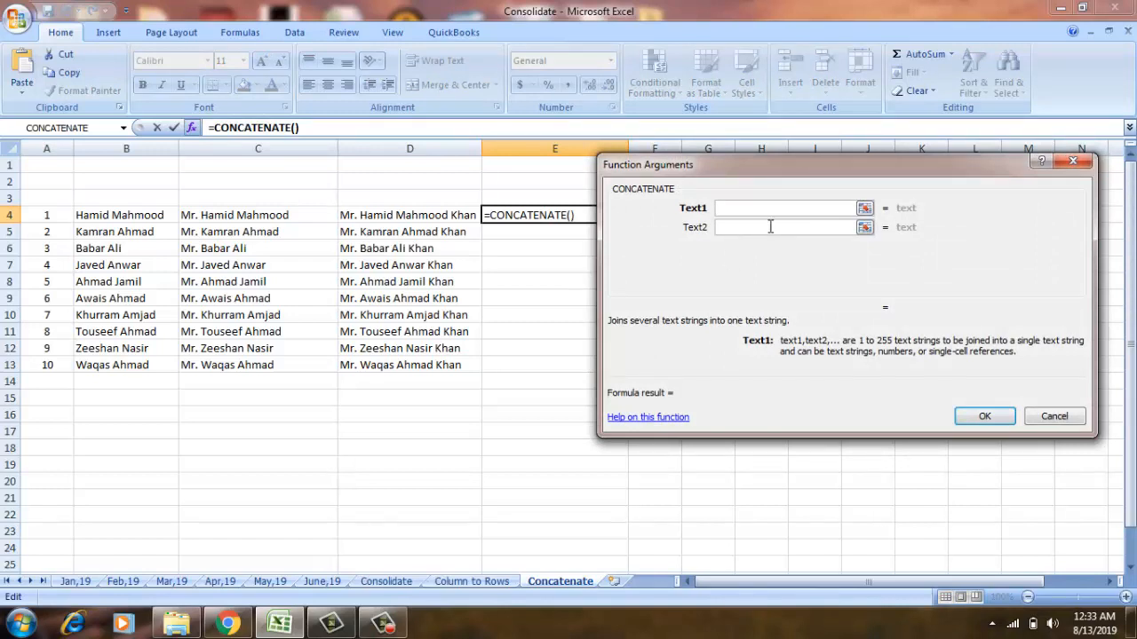
# Set the E4 function's first text to "Mr. " with a trailing space and its second text to cell B4.
pyautogui.write('Mr.')
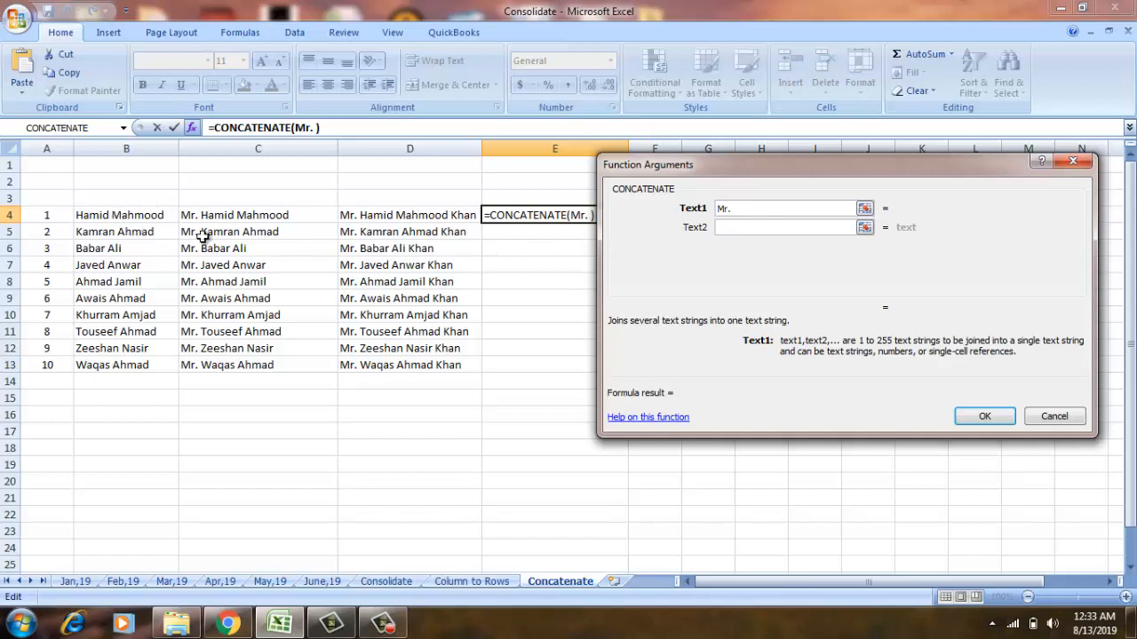
pyautogui.click(94, 218)
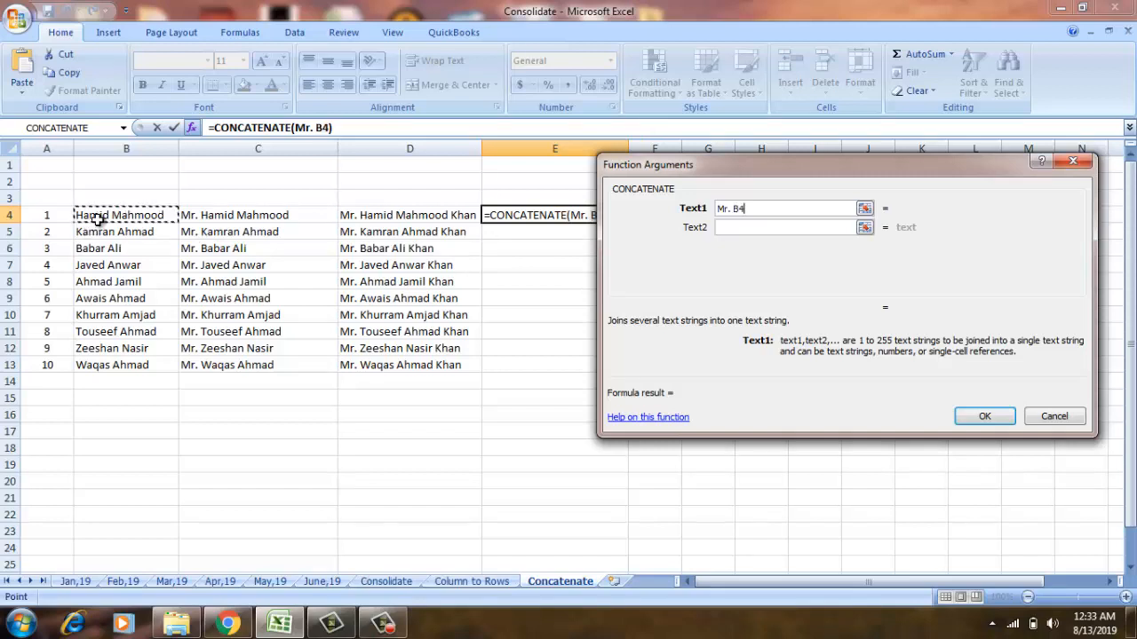
pyautogui.click(751, 211)
pyautogui.press('BackSpace')
pyautogui.press('BackSpace')
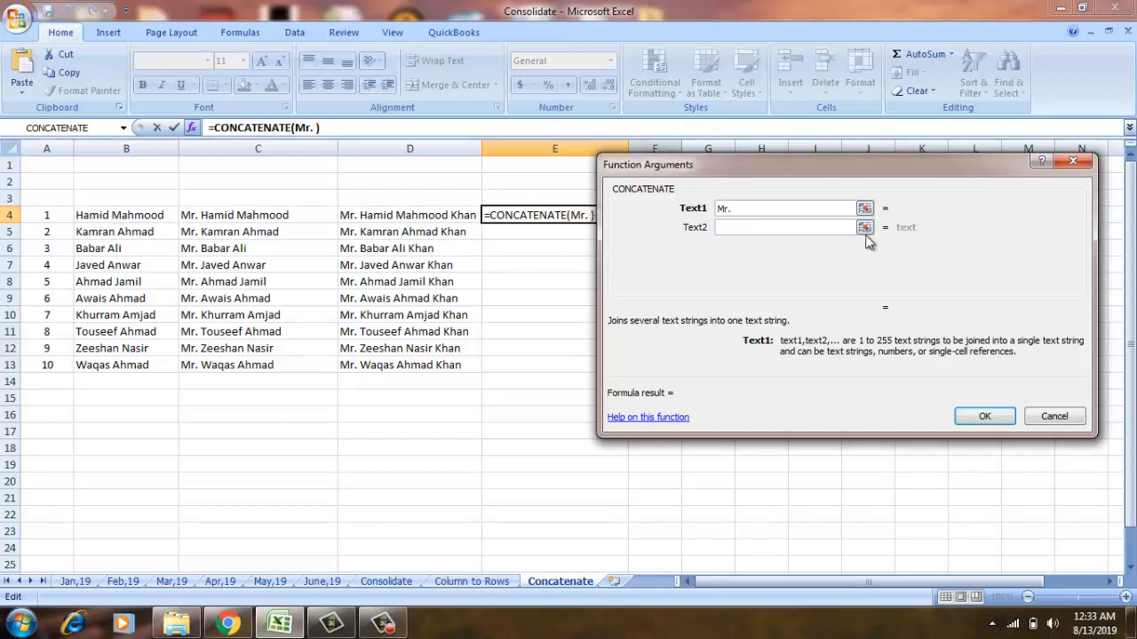
pyautogui.click(739, 227)
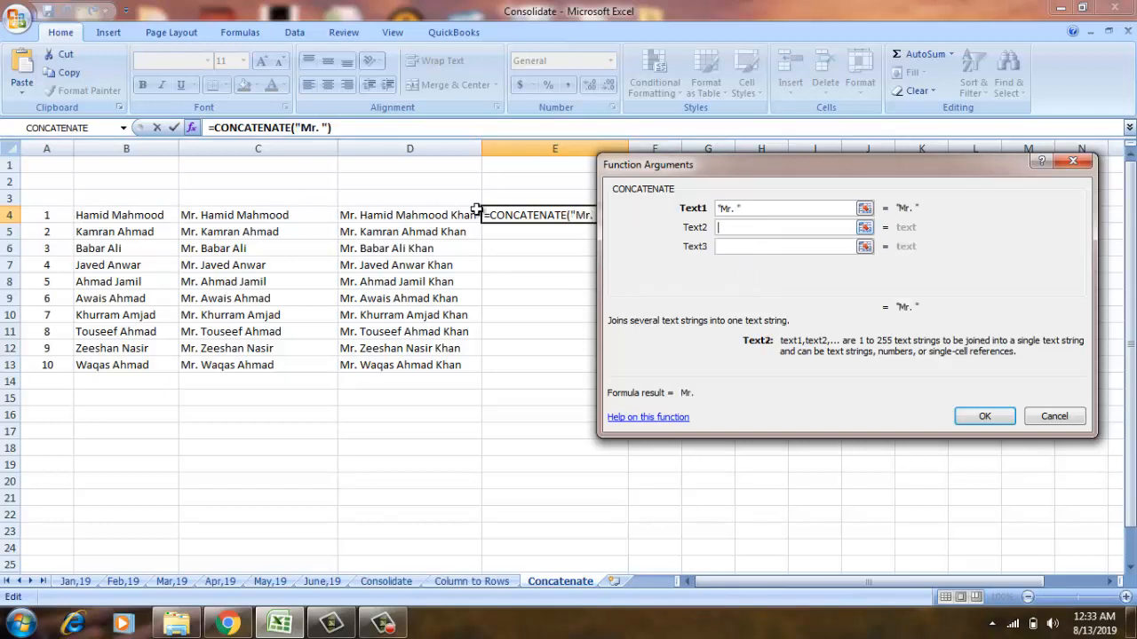
pyautogui.click(118, 218)
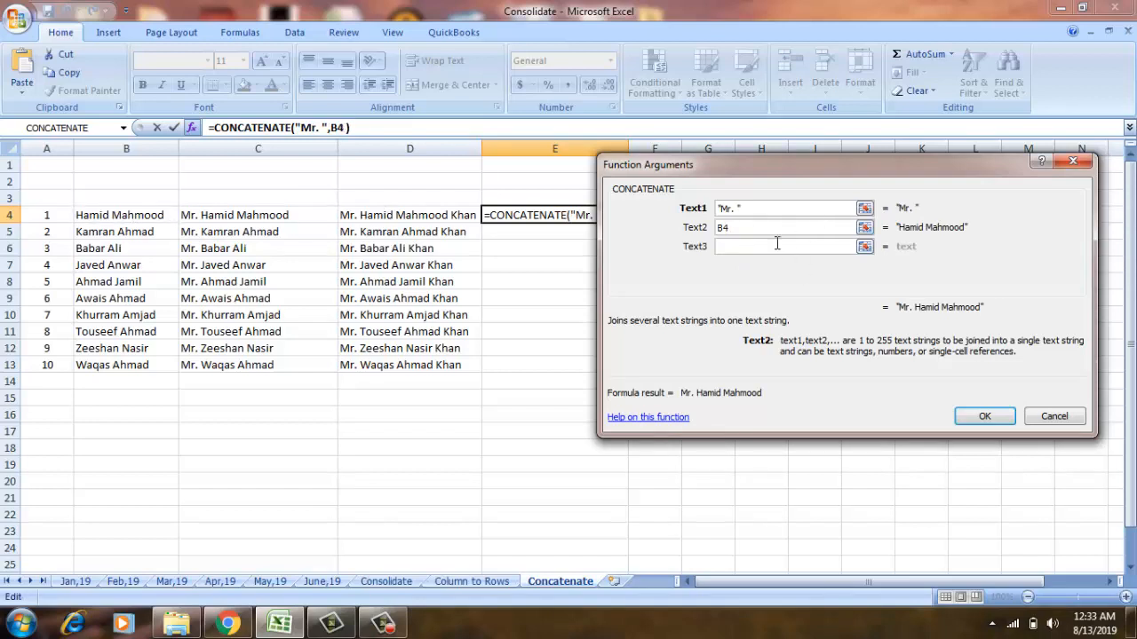
# Add the surname with a trailing space as the third text and "Sb" as the fourth, completing the E4 formula.
pyautogui.click(747, 247)
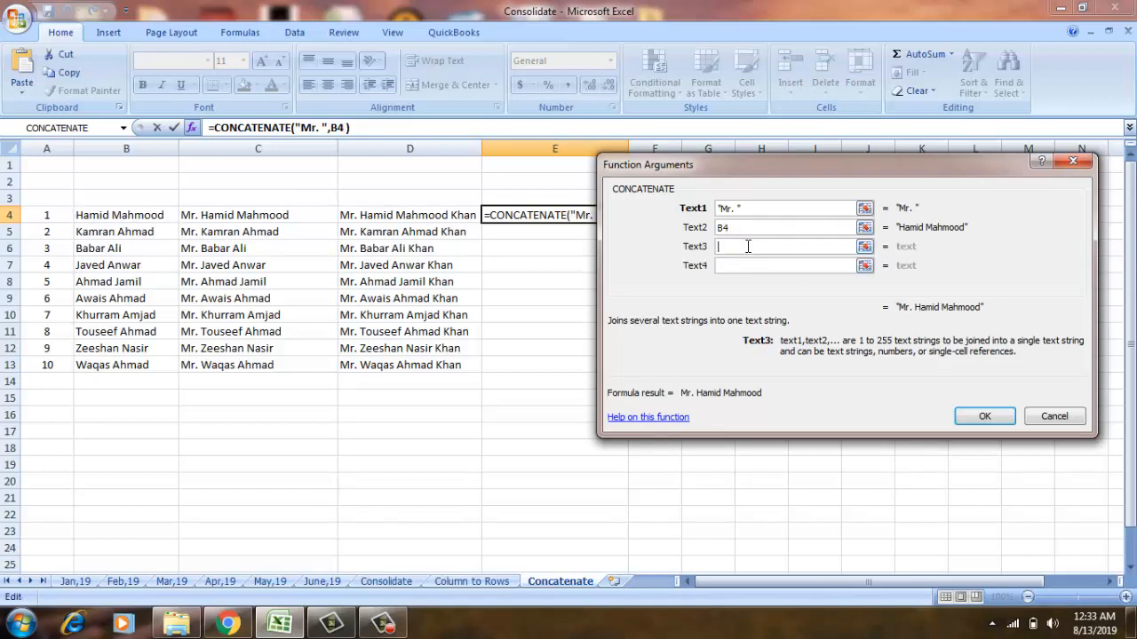
pyautogui.write('Khan')
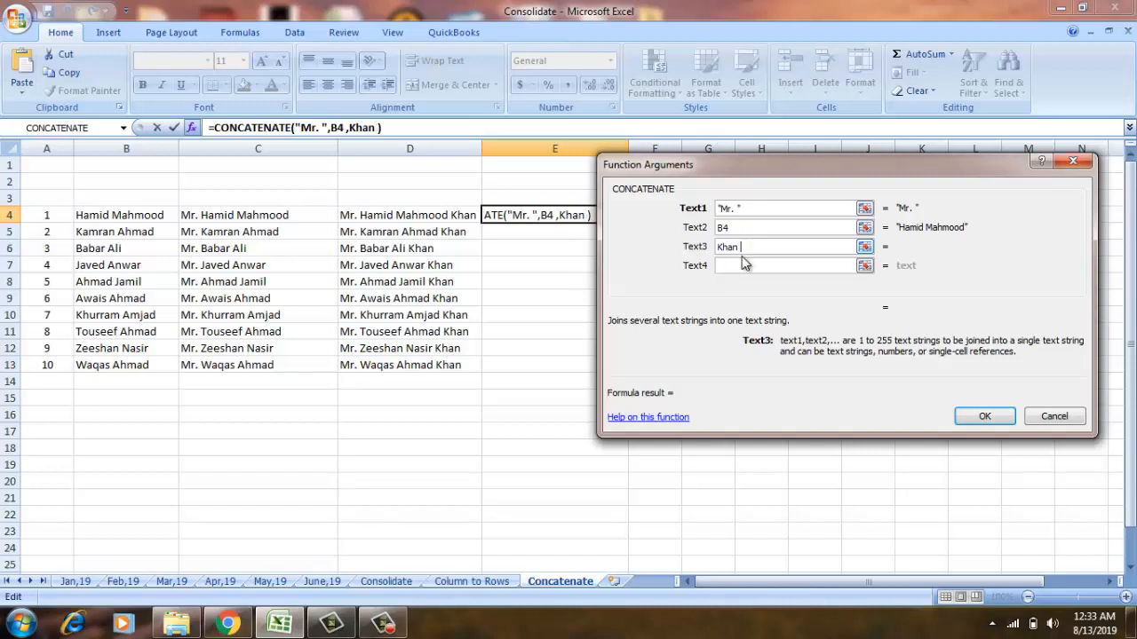
pyautogui.click(731, 266)
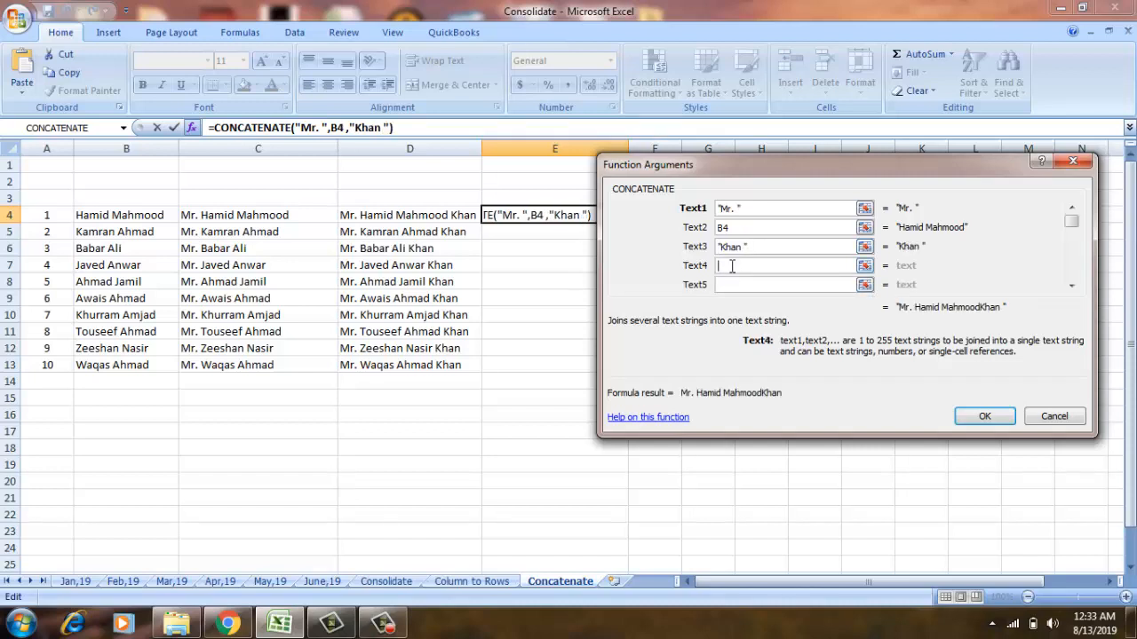
pyautogui.write('Sb')
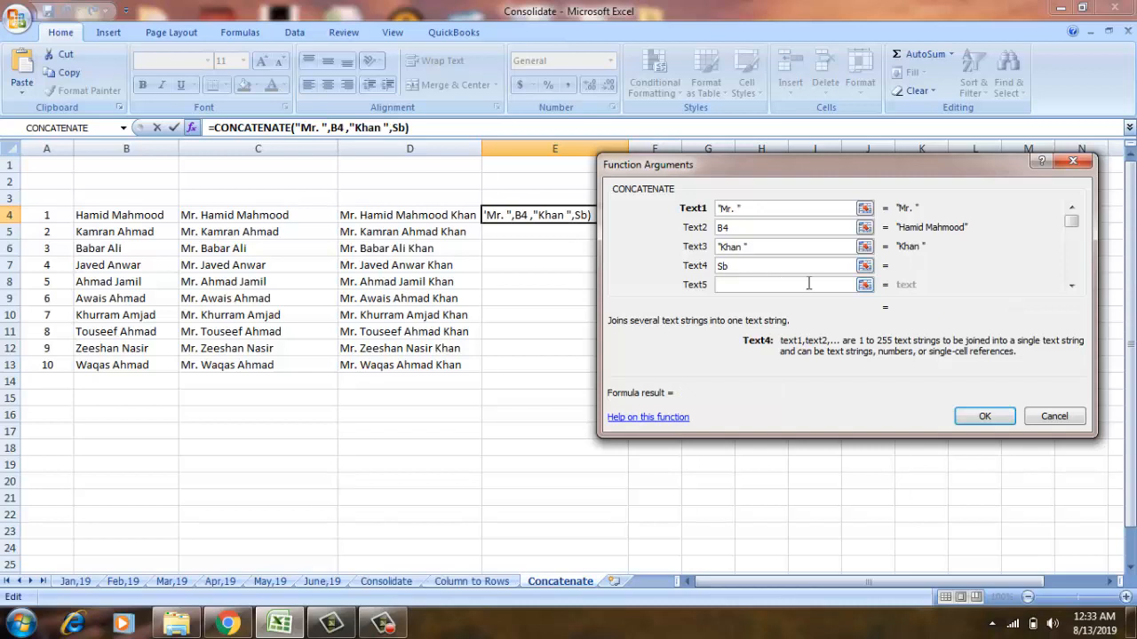
pyautogui.click(968, 416)
pyautogui.click(539, 234)
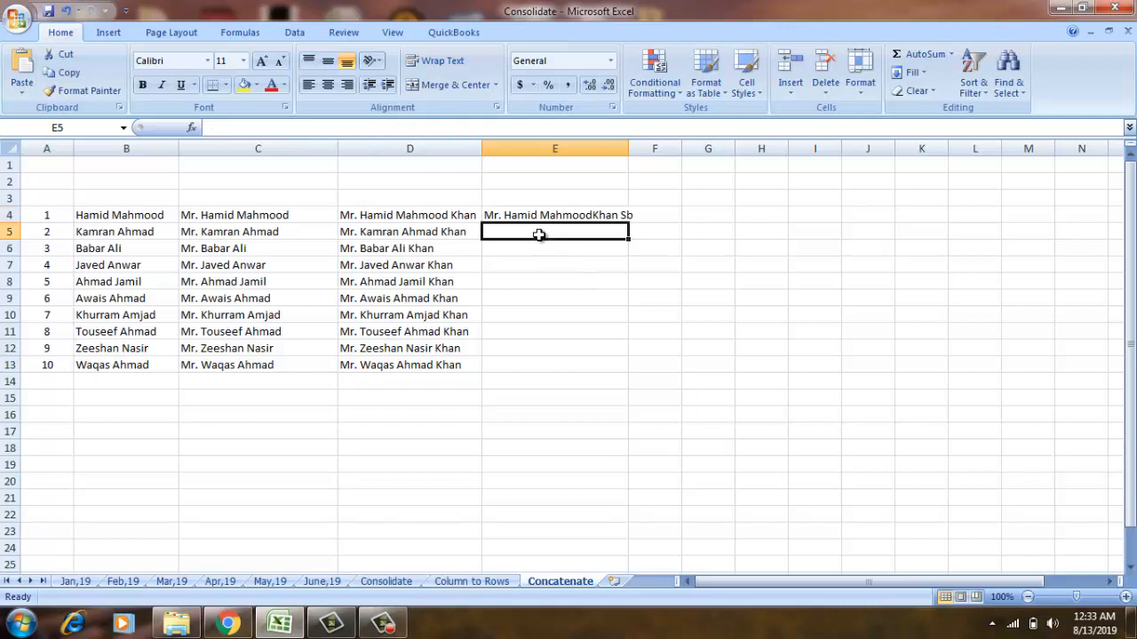
# Edit the E4 formula to add a space before the surname inside its quotation marks.
pyautogui.doubleClick(524, 215)
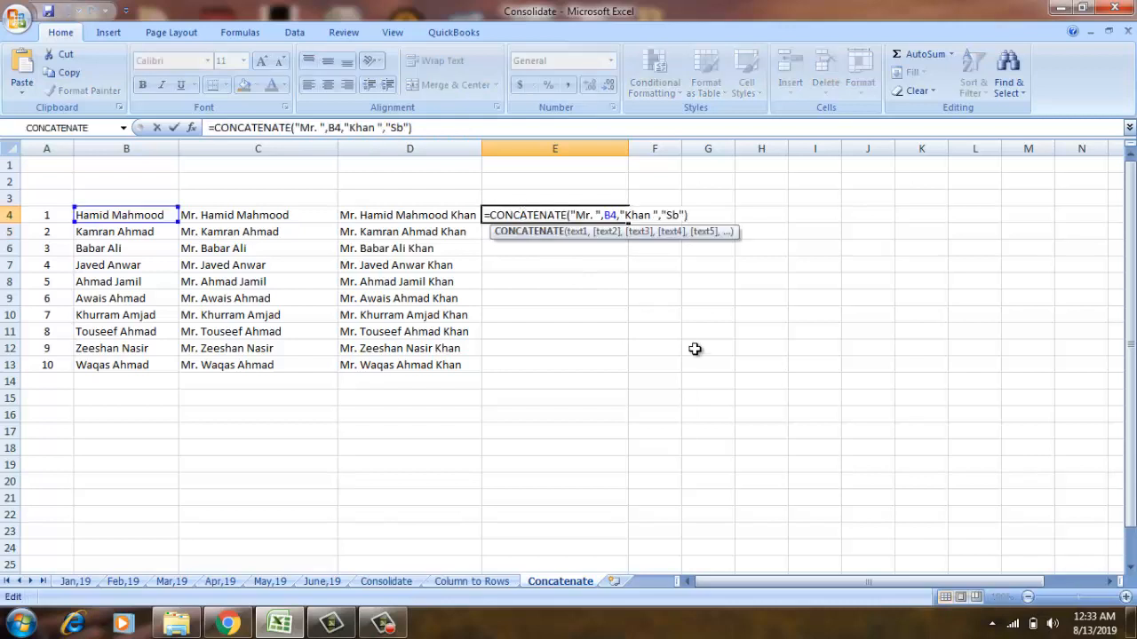
pyautogui.press('Right')
pyautogui.press('Right')
pyautogui.press('Right')
pyautogui.press('Right')
pyautogui.press('Right')
pyautogui.press('Right')
pyautogui.press('Right')
pyautogui.press('Right')
pyautogui.press('Right')
pyautogui.press('Right')
pyautogui.press('Right')
pyautogui.press('Right')
pyautogui.press('Right')
pyautogui.press('Right')
pyautogui.press('Right')
pyautogui.press('Right')
pyautogui.press('Right')
pyautogui.press('Right')
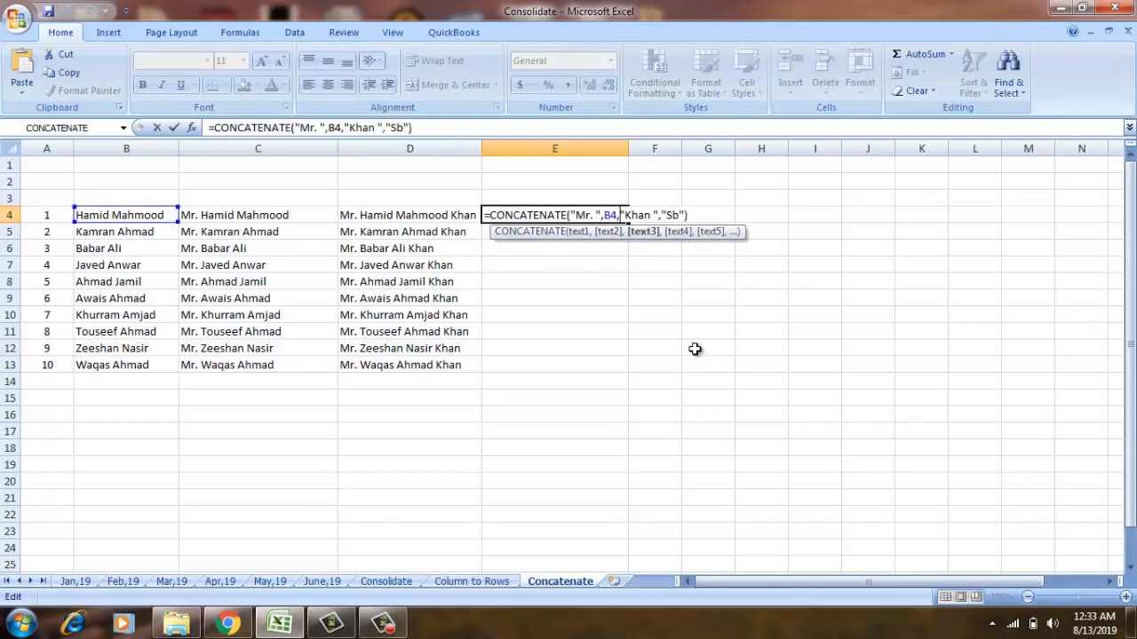
pyautogui.press('Right')
pyautogui.press('Return')
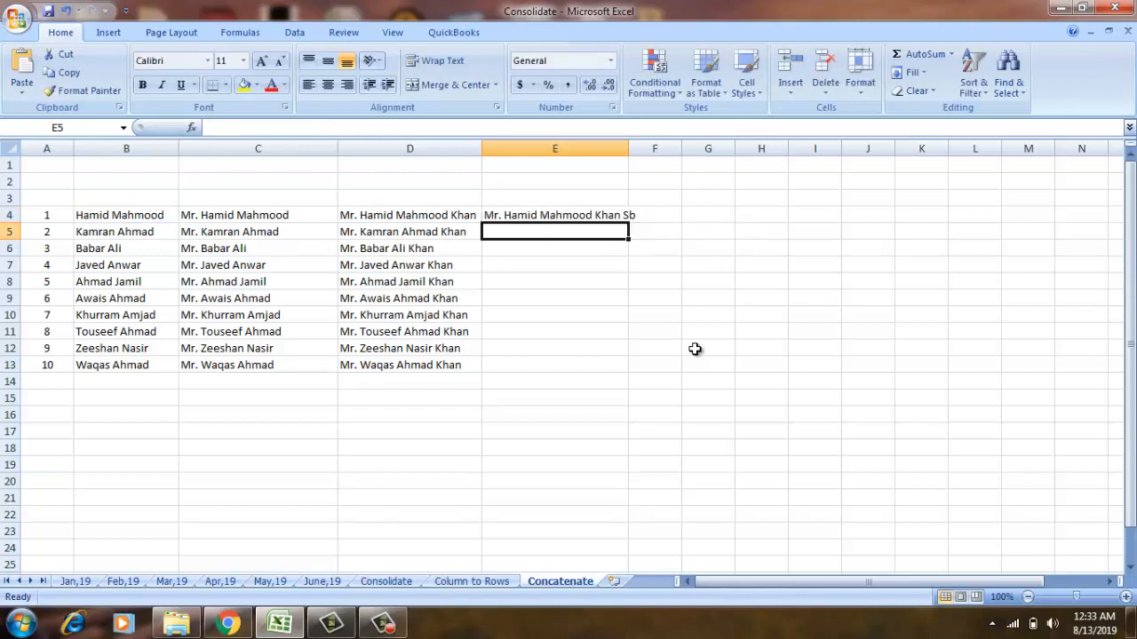
# Compare the CONCATENATE formulas in C4, the upper cells of column D, and E4.
pyautogui.press('Up')
pyautogui.press('Return')
pyautogui.click(225, 216)
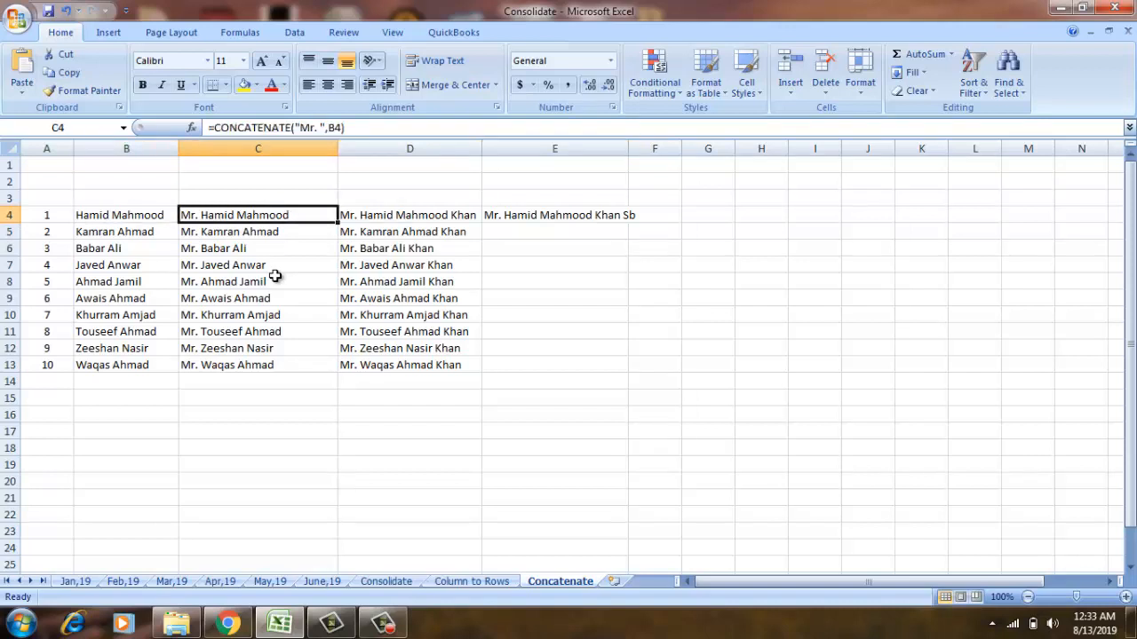
pyautogui.press('Right')
pyautogui.press('Left')
pyautogui.press('Right')
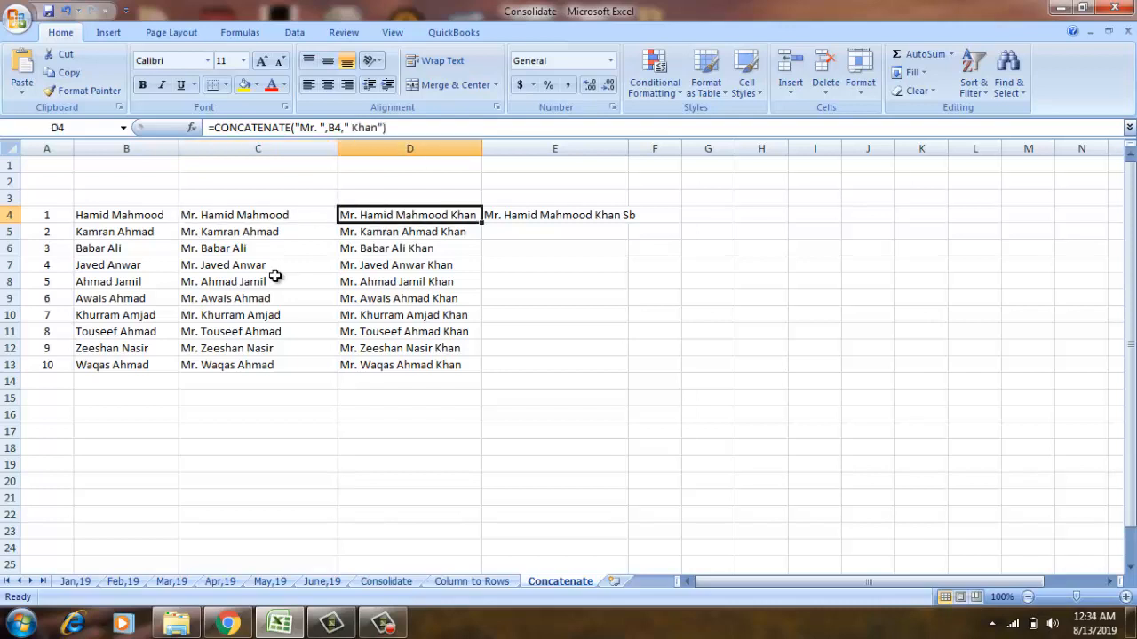
pyautogui.press('Down')
pyautogui.press('Down')
pyautogui.press('Down')
pyautogui.press('Up')
pyautogui.press('Up')
pyautogui.press('Up')
pyautogui.press('Up')
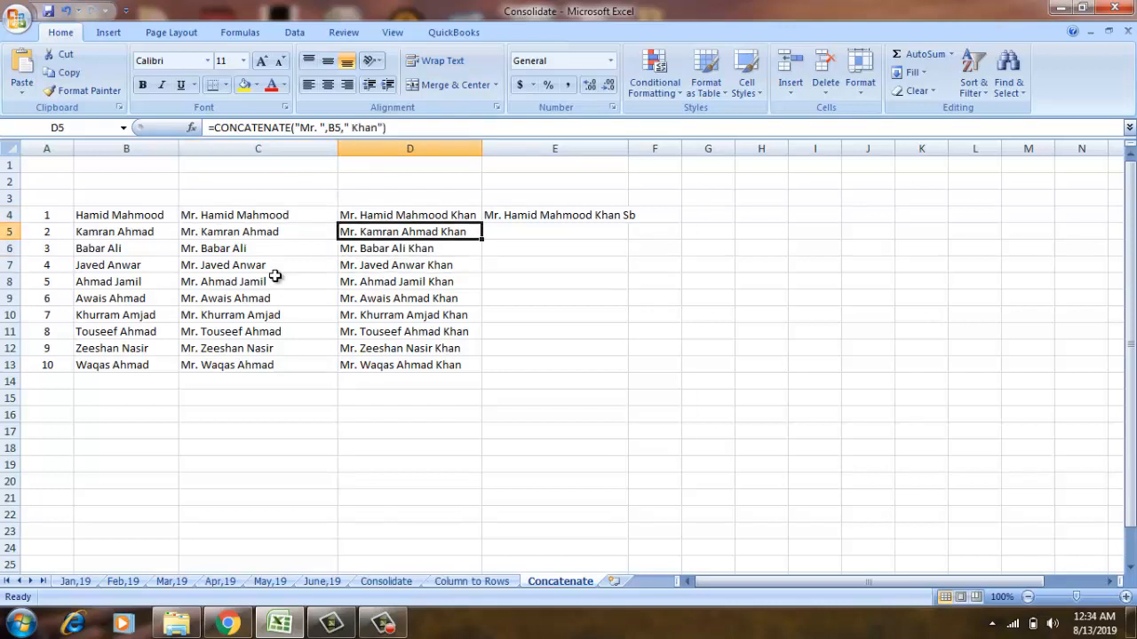
pyautogui.press('Down')
pyautogui.press('Right')
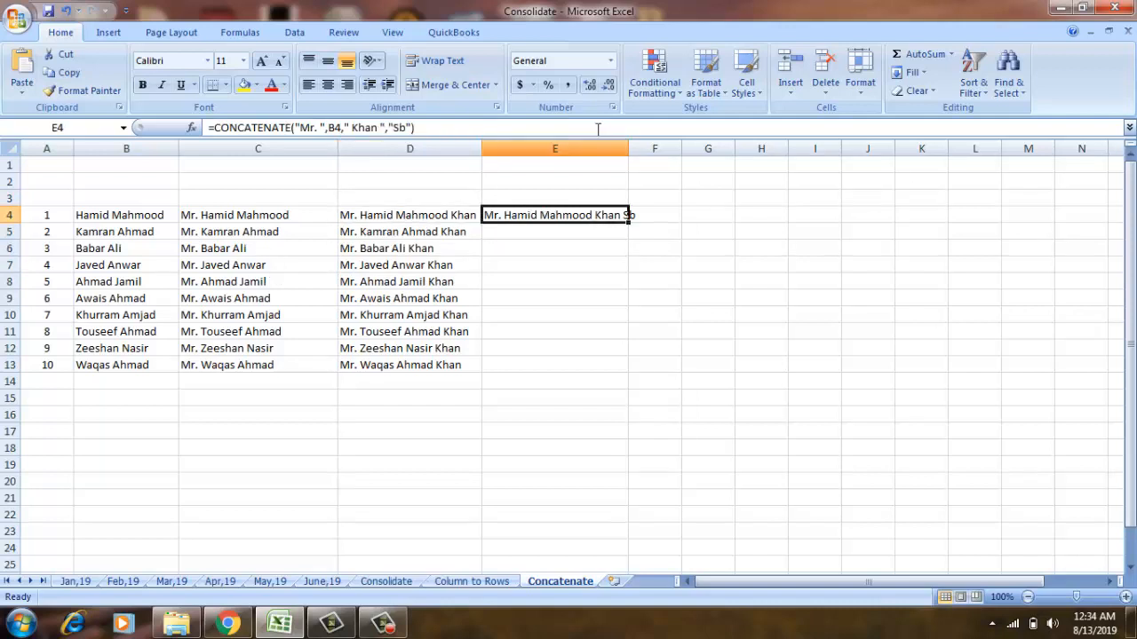
# Fit column E to its contents and fill the E4 formula down through E13.
pyautogui.doubleClick(628, 143)
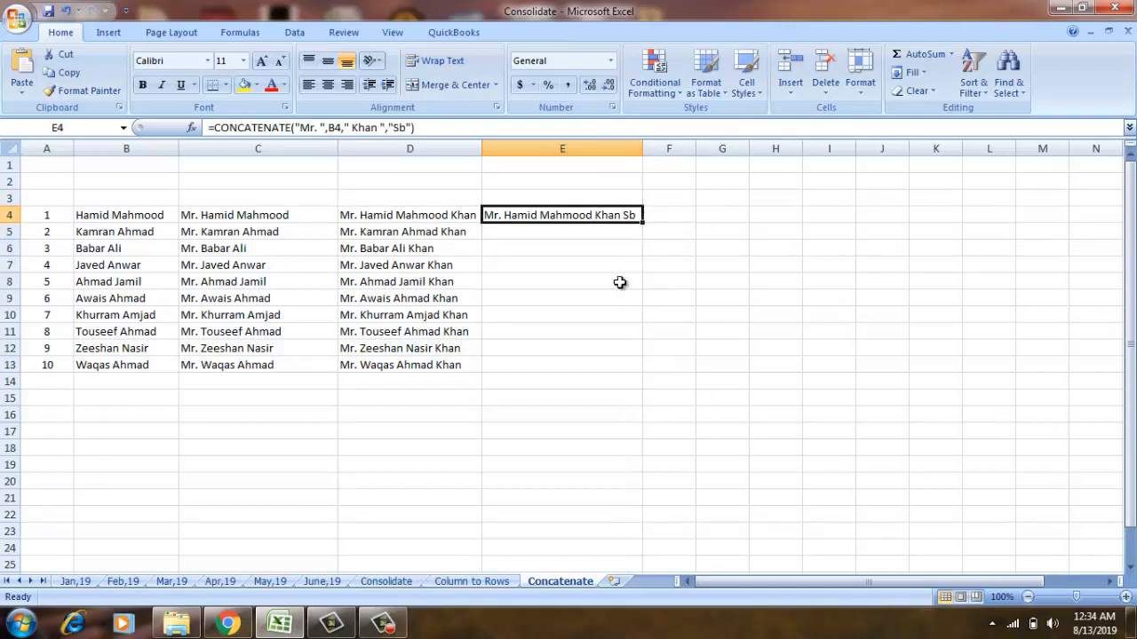
pyautogui.moveTo(642, 222); pyautogui.dragTo(614, 366)
pyautogui.click(657, 317)
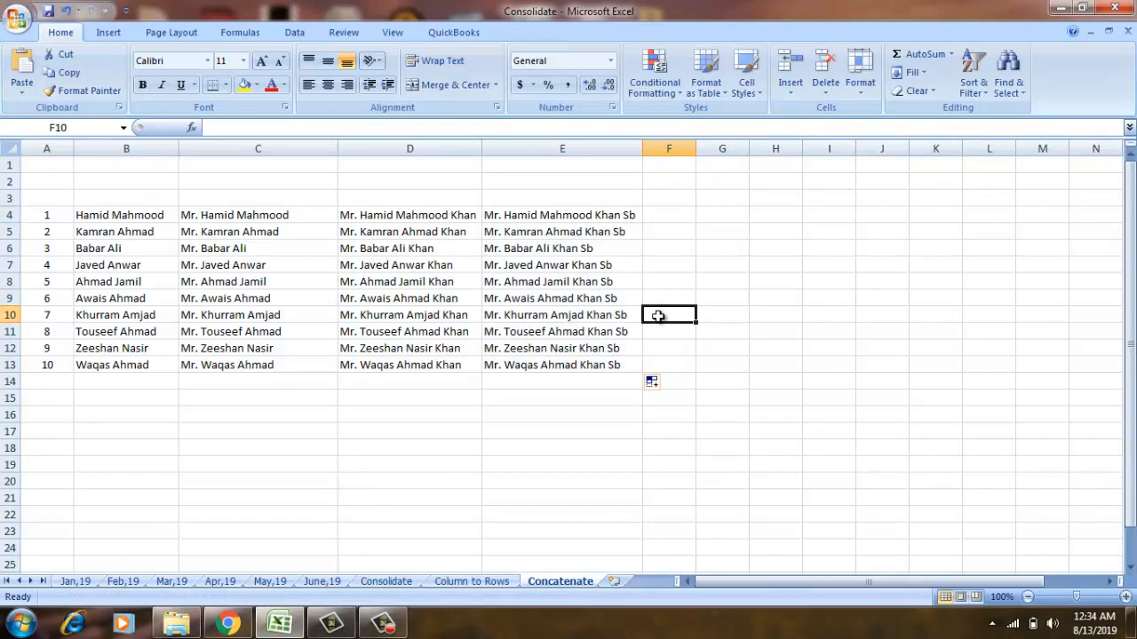
# Review the C4 formula and the source names in column B from row 4 to row 8.
pyautogui.click(213, 215)
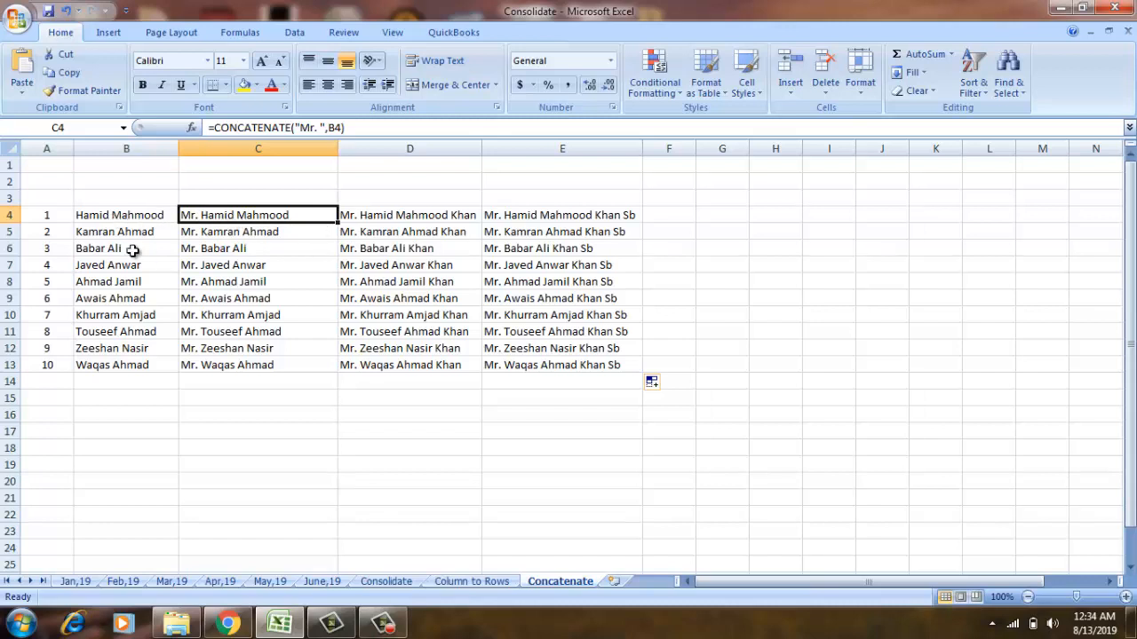
pyautogui.click(109, 218)
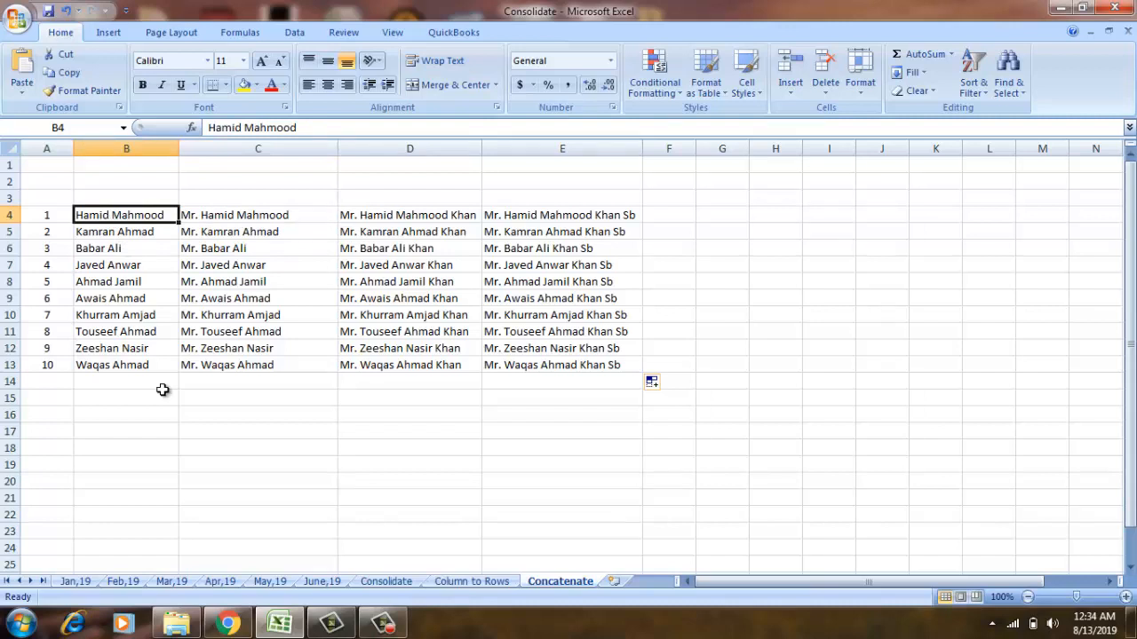
pyautogui.press('Down')
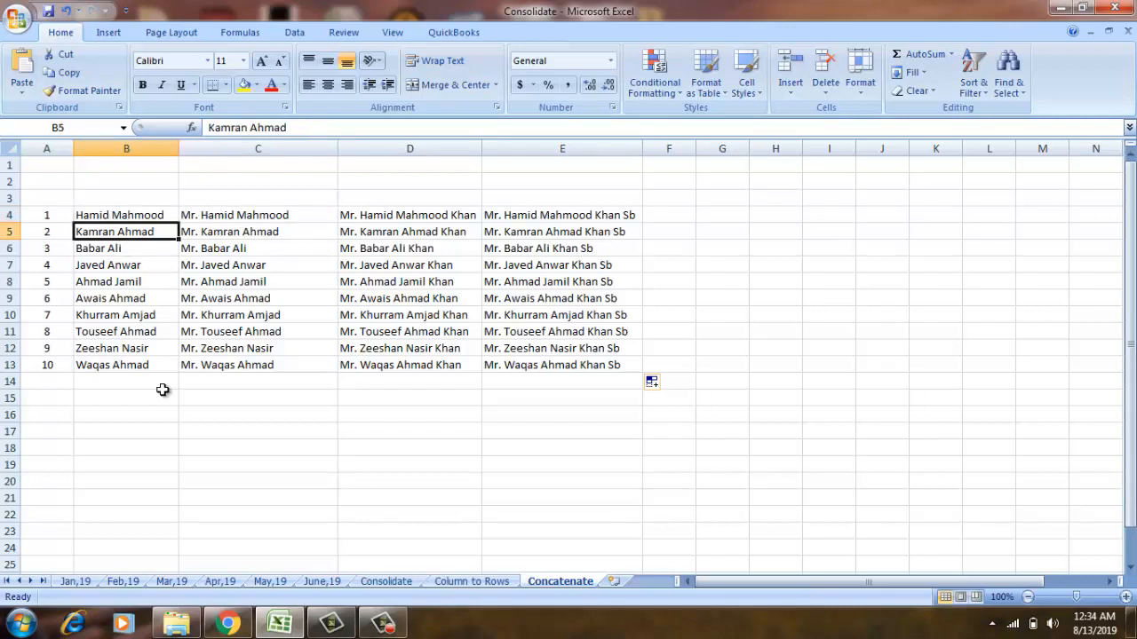
pyautogui.press('Down')
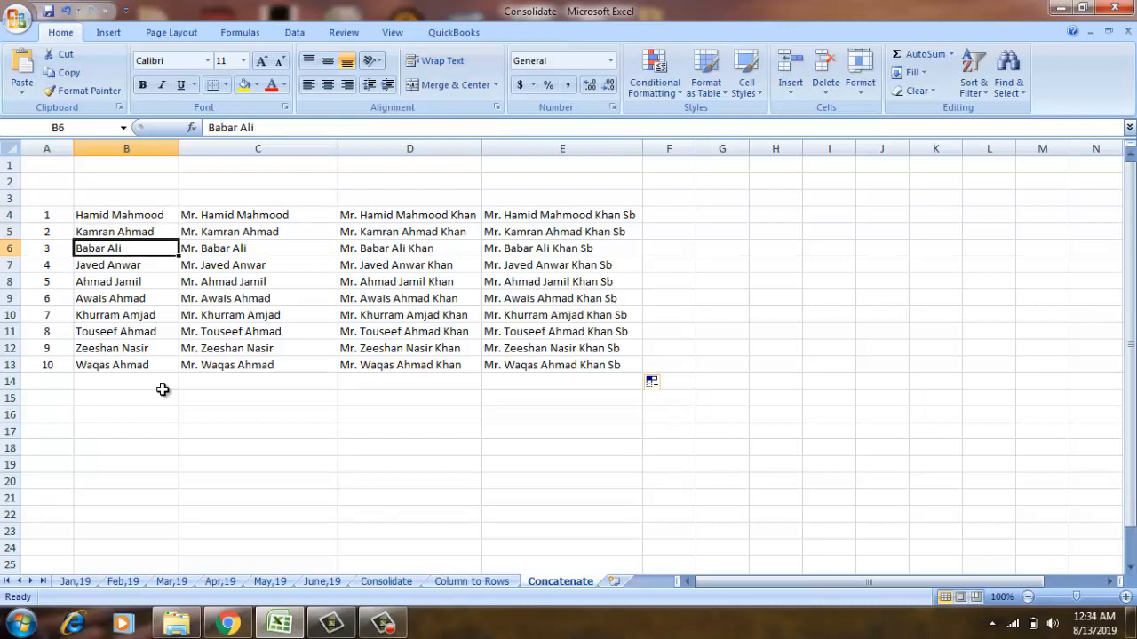
pyautogui.press('Down')
pyautogui.press('Down')
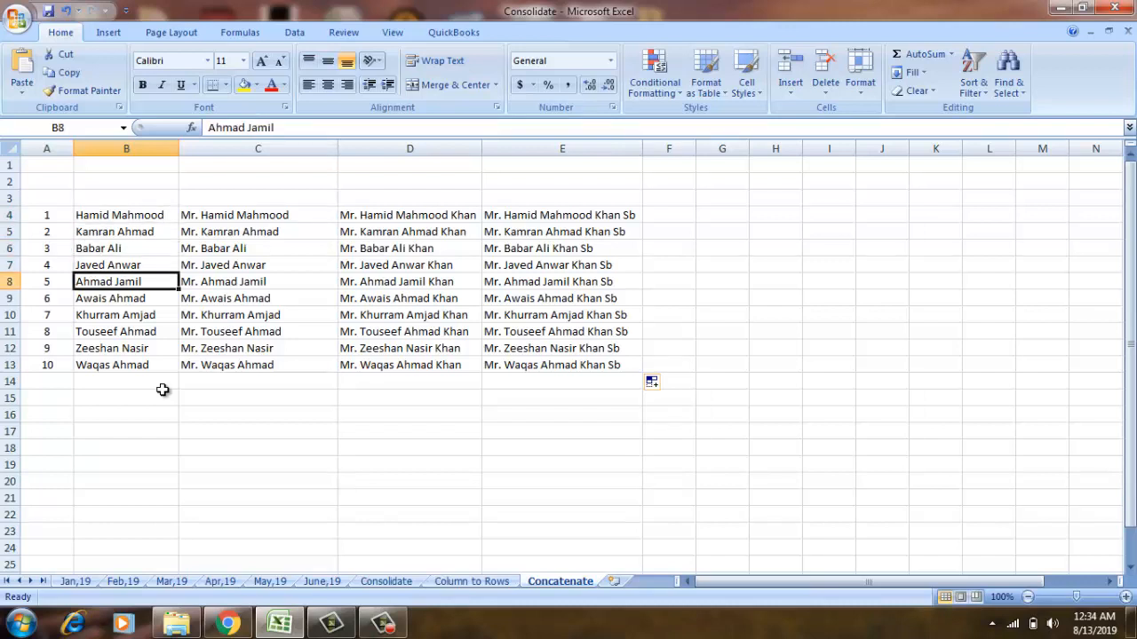